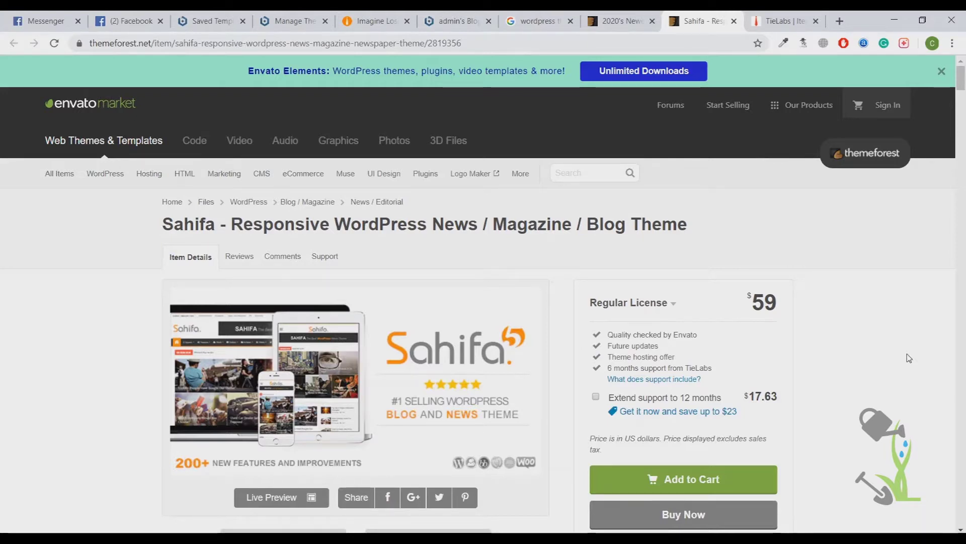
{"action": "scroll", "coordinate": [924, 349], "scroll_direction": "down", "scroll_amount": 1}
{"action": "scroll", "coordinate": [925, 349], "scroll_direction": "down", "scroll_amount": 2}
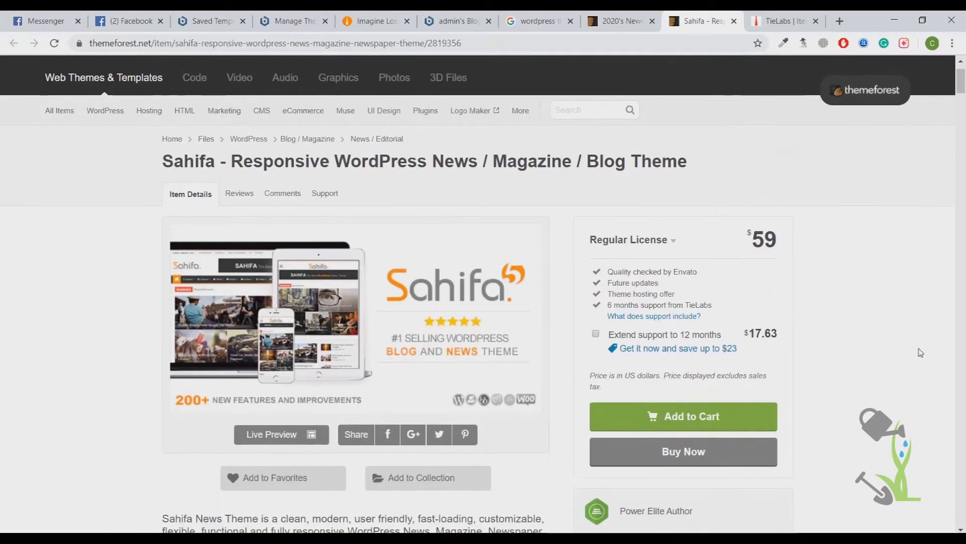
{"action": "scroll", "coordinate": [923, 350], "scroll_direction": "down", "scroll_amount": 2}
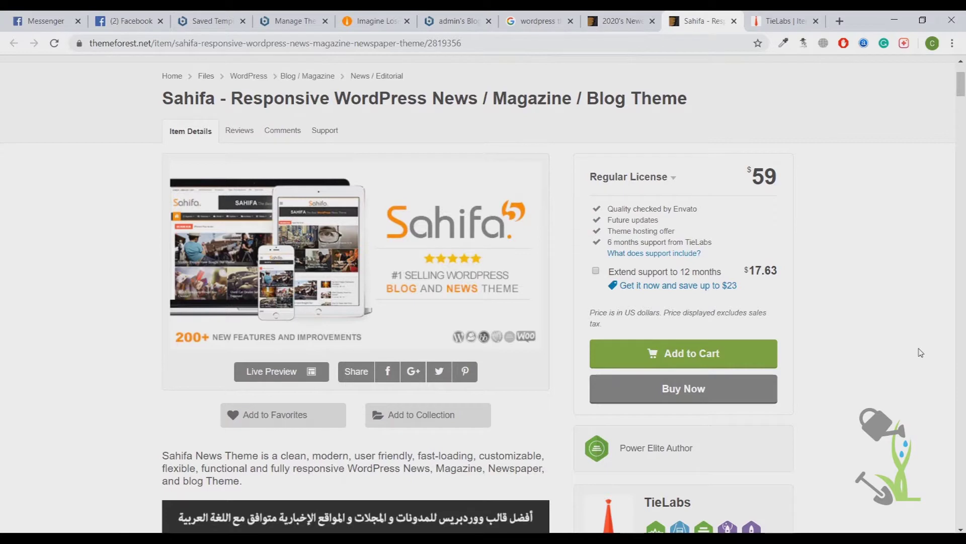
{"action": "scroll", "coordinate": [921, 352], "scroll_direction": "down", "scroll_amount": 4}
{"action": "scroll", "coordinate": [921, 352], "scroll_direction": "down", "scroll_amount": 2}
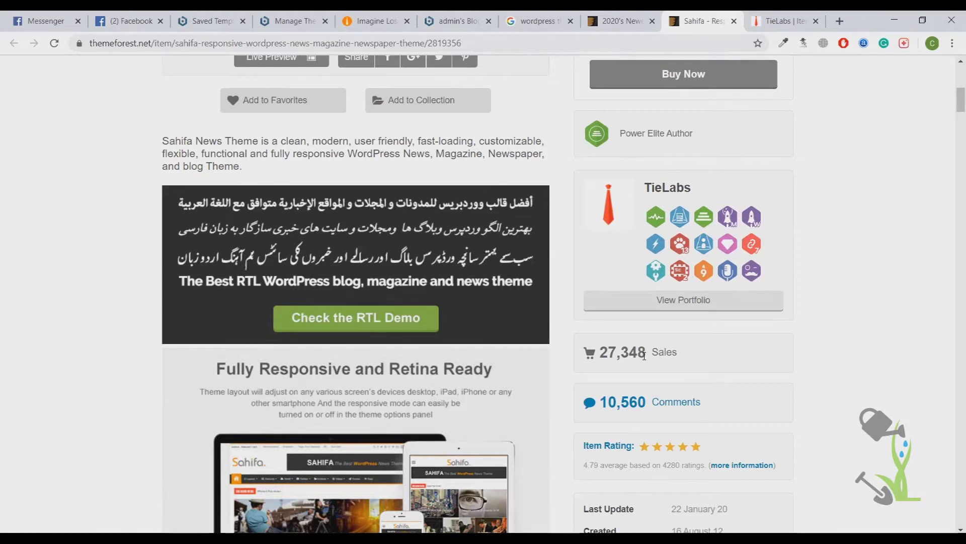
{"action": "scroll", "coordinate": [644, 357], "scroll_direction": "down", "scroll_amount": 4}
{"action": "scroll", "coordinate": [530, 405], "scroll_direction": "down", "scroll_amount": 4}
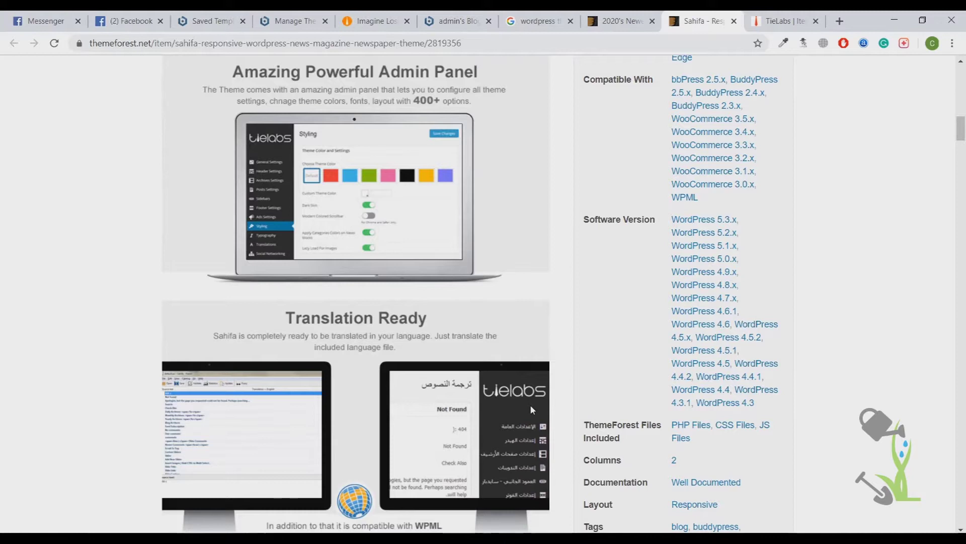
{"action": "scroll", "coordinate": [530, 404], "scroll_direction": "up", "scroll_amount": 5}
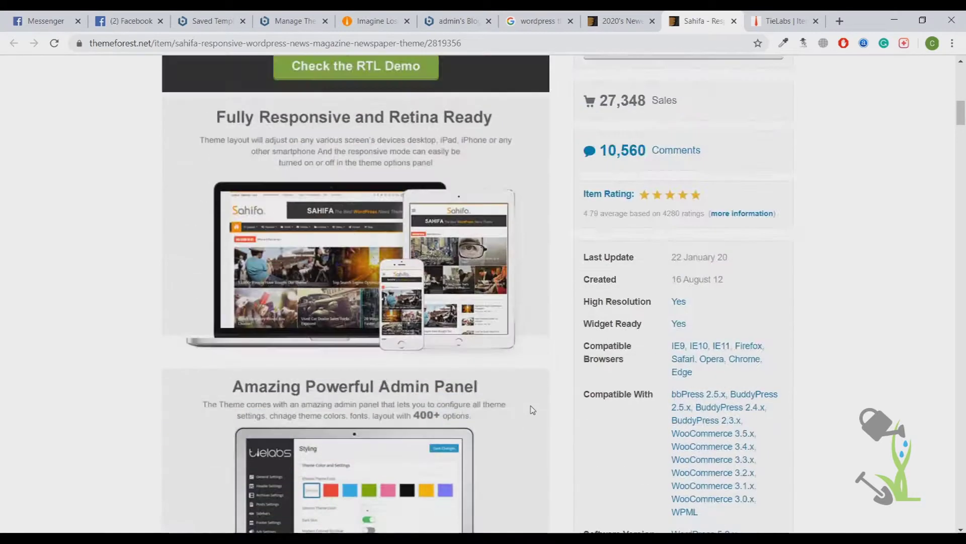
{"action": "scroll", "coordinate": [530, 408], "scroll_direction": "up", "scroll_amount": 6}
{"action": "scroll", "coordinate": [530, 407], "scroll_direction": "up", "scroll_amount": 3}
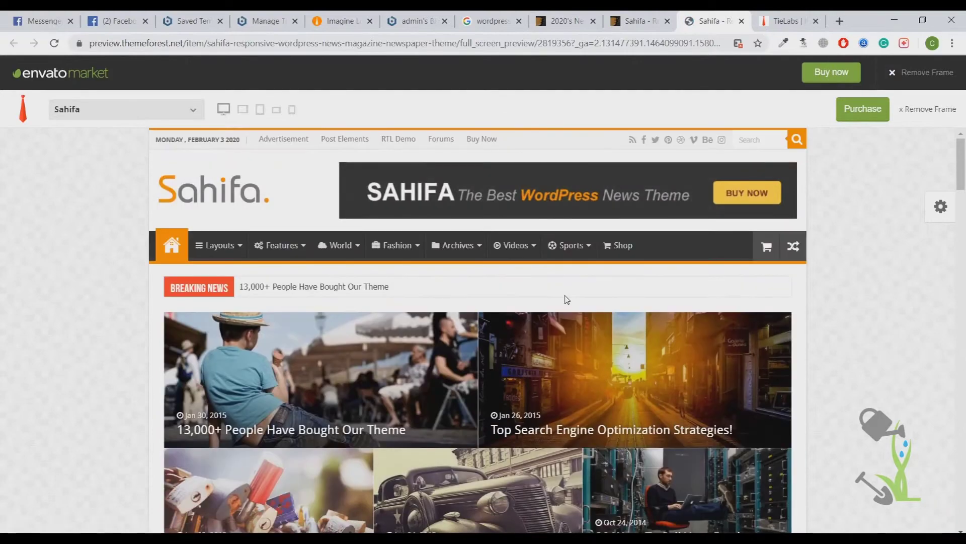
{"action": "scroll", "coordinate": [791, 269], "scroll_direction": "down", "scroll_amount": 5}
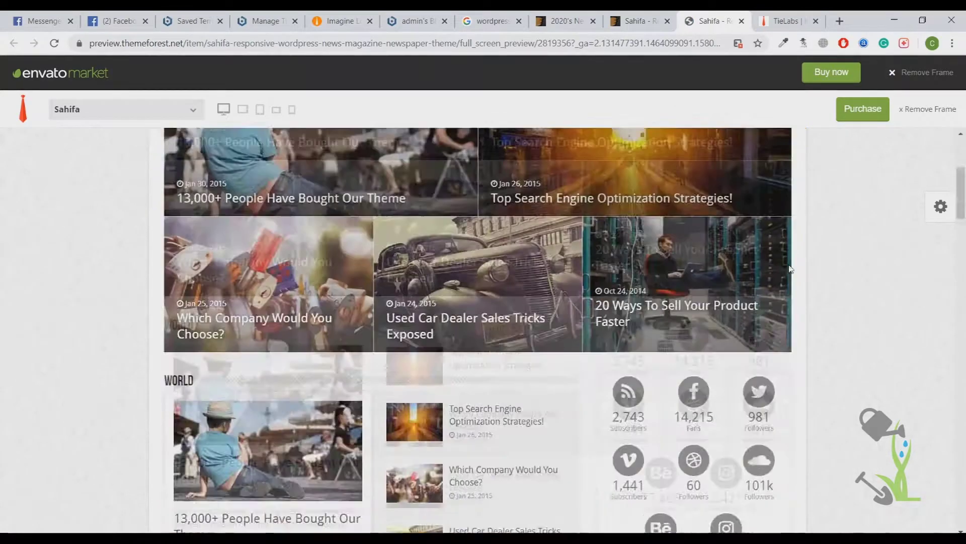
{"action": "scroll", "coordinate": [791, 268], "scroll_direction": "up", "scroll_amount": 5}
{"action": "scroll", "coordinate": [791, 268], "scroll_direction": "down", "scroll_amount": 8}
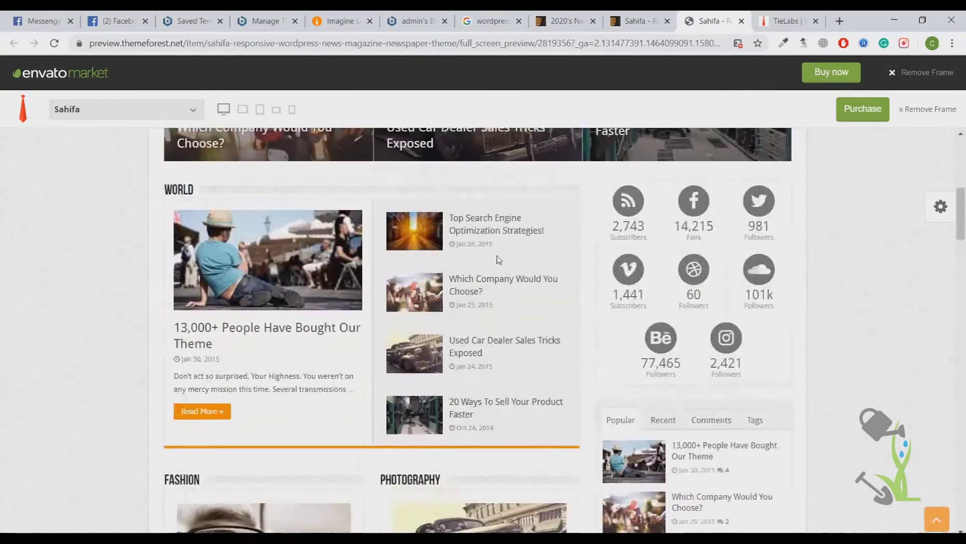
{"action": "scroll", "coordinate": [486, 259], "scroll_direction": "up", "scroll_amount": 5}
{"action": "scroll", "coordinate": [486, 259], "scroll_direction": "down", "scroll_amount": 5}
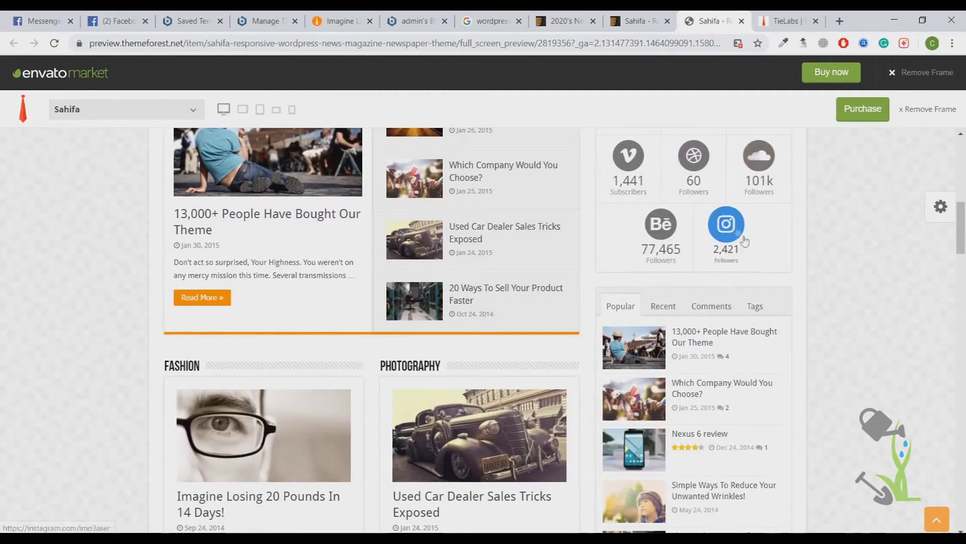
{"action": "scroll", "coordinate": [771, 180], "scroll_direction": "down", "scroll_amount": 4}
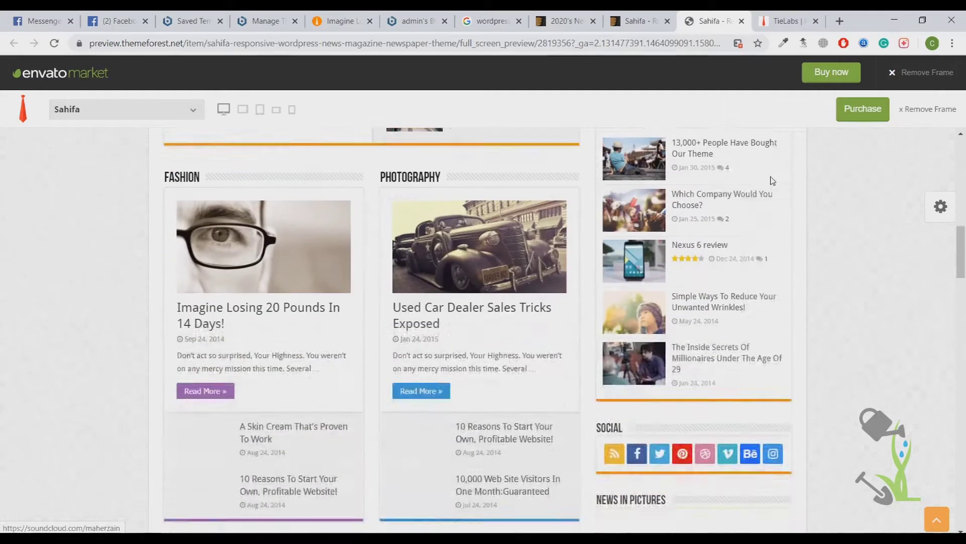
{"action": "scroll", "coordinate": [771, 180], "scroll_direction": "down", "scroll_amount": 1}
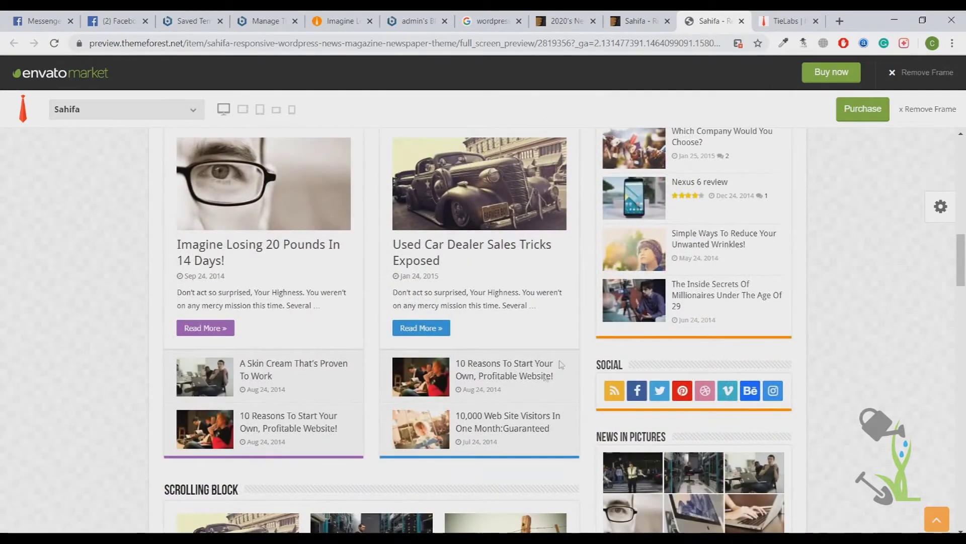
{"action": "scroll", "coordinate": [560, 363], "scroll_direction": "down", "scroll_amount": 3}
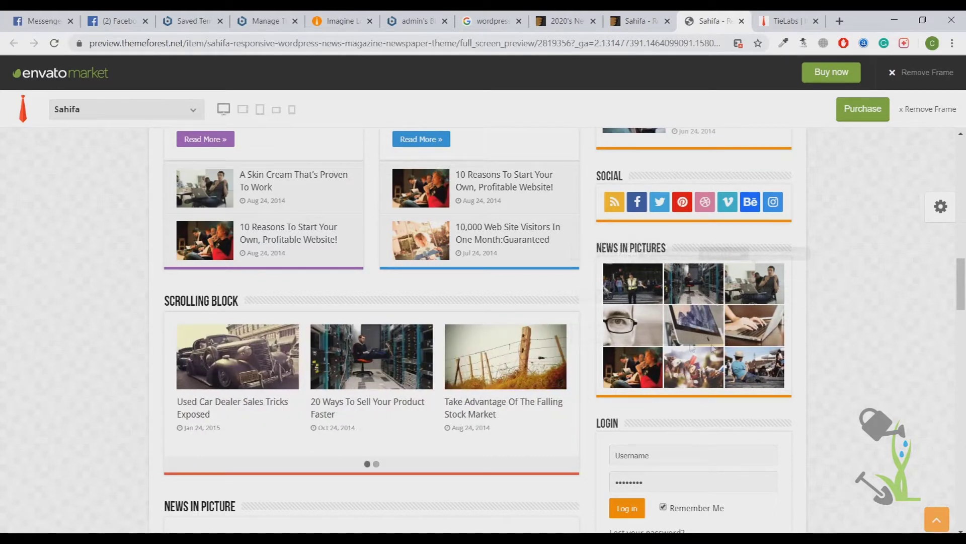
{"action": "scroll", "coordinate": [773, 327], "scroll_direction": "down", "scroll_amount": 5}
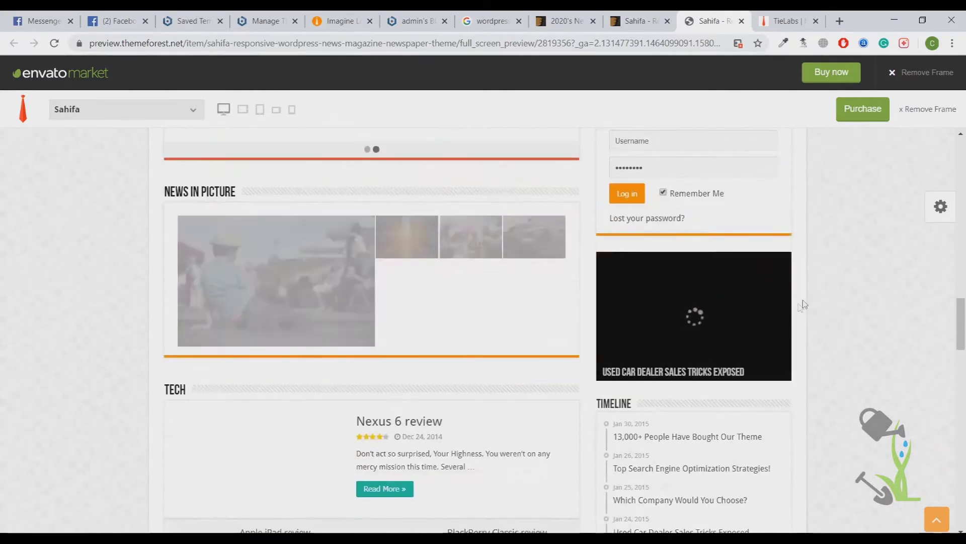
{"action": "scroll", "coordinate": [772, 328], "scroll_direction": "up", "scroll_amount": 4}
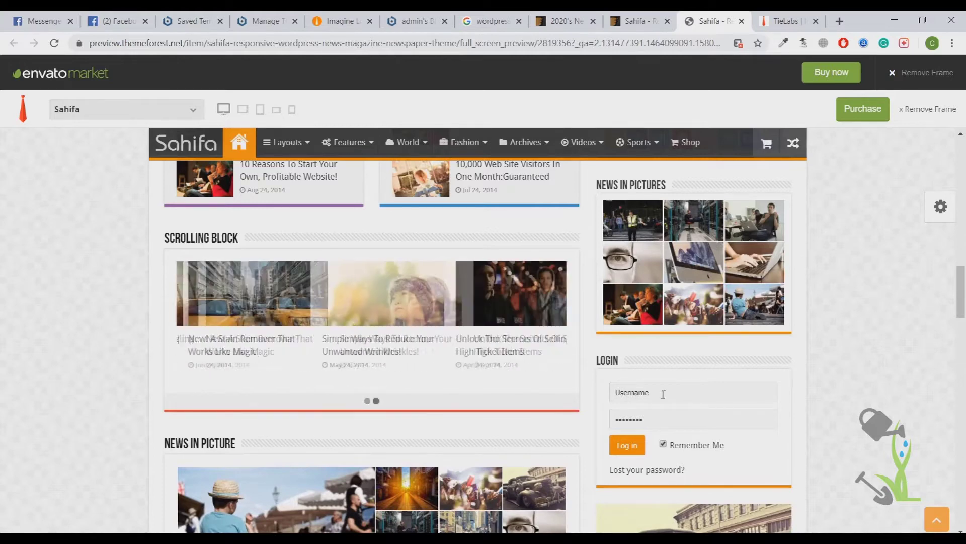
{"action": "scroll", "coordinate": [576, 391], "scroll_direction": "down", "scroll_amount": 5}
{"action": "scroll", "coordinate": [577, 391], "scroll_direction": "down", "scroll_amount": 2}
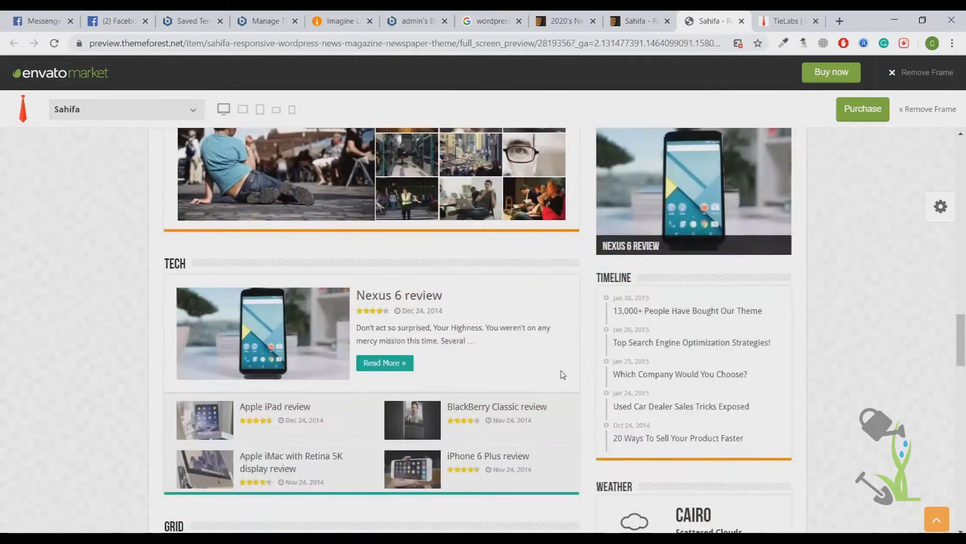
{"action": "scroll", "coordinate": [679, 340], "scroll_direction": "up", "scroll_amount": 5}
{"action": "scroll", "coordinate": [857, 312], "scroll_direction": "up", "scroll_amount": 5}
{"action": "scroll", "coordinate": [857, 312], "scroll_direction": "up", "scroll_amount": 4}
- Bring up the browser context menu on the Sahifa live demo page to inspect it
{"action": "right_click", "coordinate": [786, 249]}
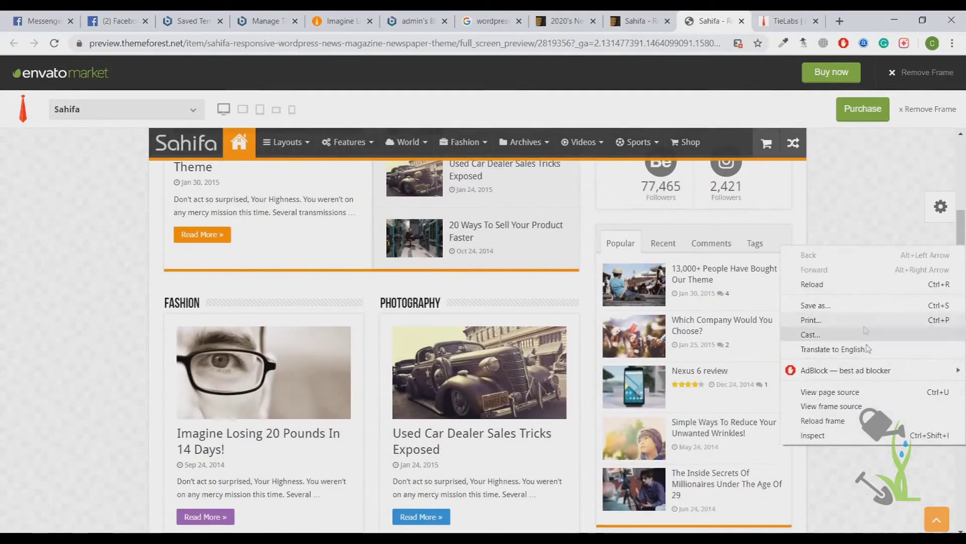
- Briefly open and close DevTools, preview the Sahifa demo at phone width, then return to desktop width
{"action": "left_click", "coordinate": [846, 437]}
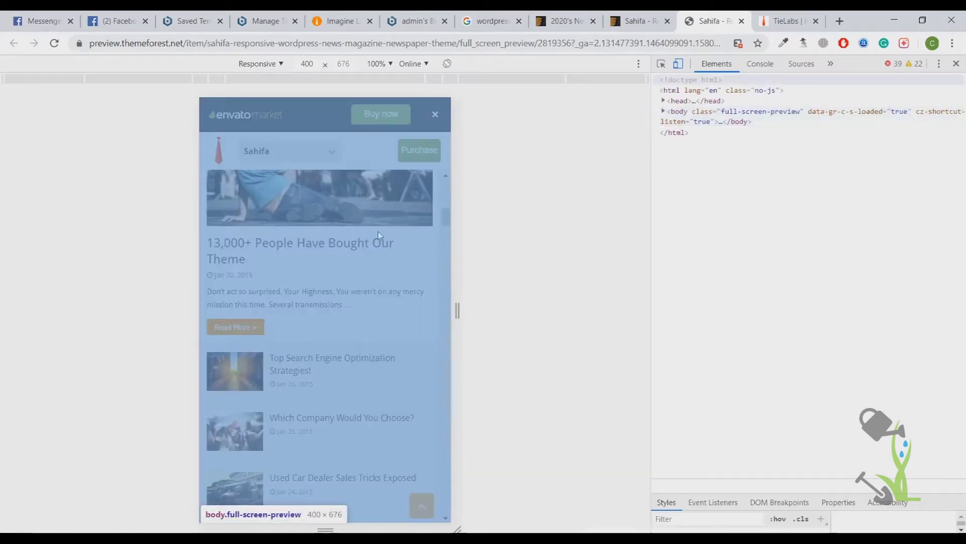
{"action": "left_click", "coordinate": [956, 64]}
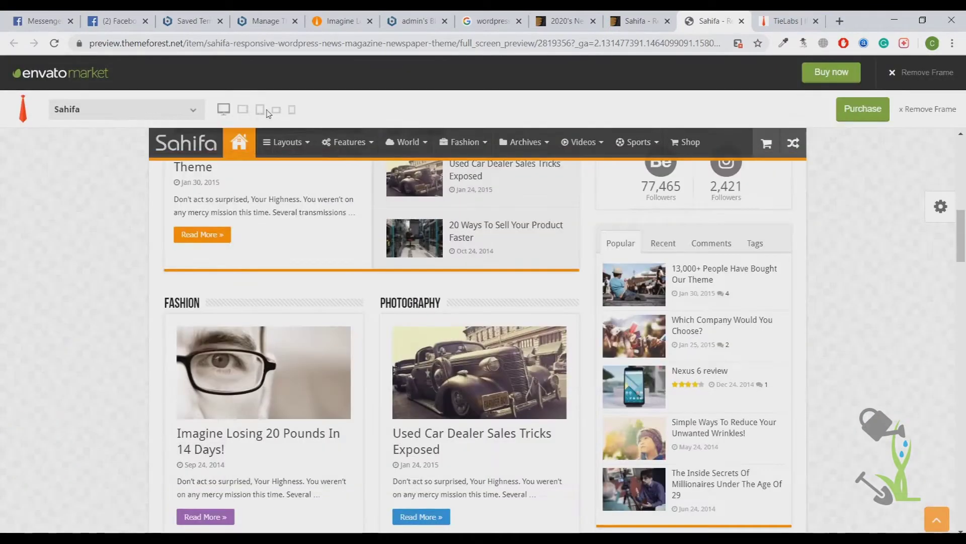
{"action": "left_click", "coordinate": [292, 111]}
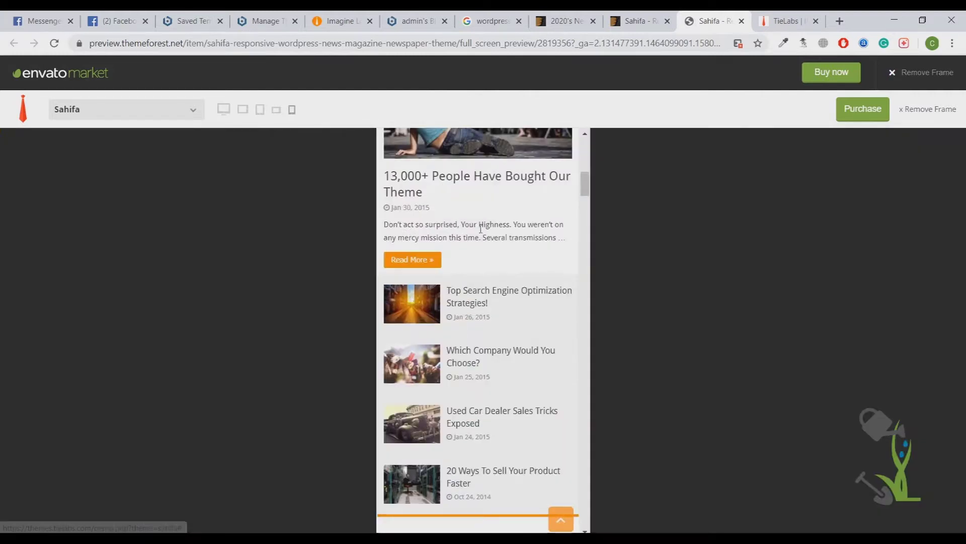
{"action": "scroll", "coordinate": [484, 302], "scroll_direction": "down", "scroll_amount": 5}
{"action": "scroll", "coordinate": [537, 272], "scroll_direction": "down", "scroll_amount": 5}
{"action": "scroll", "coordinate": [537, 287], "scroll_direction": "down", "scroll_amount": 5}
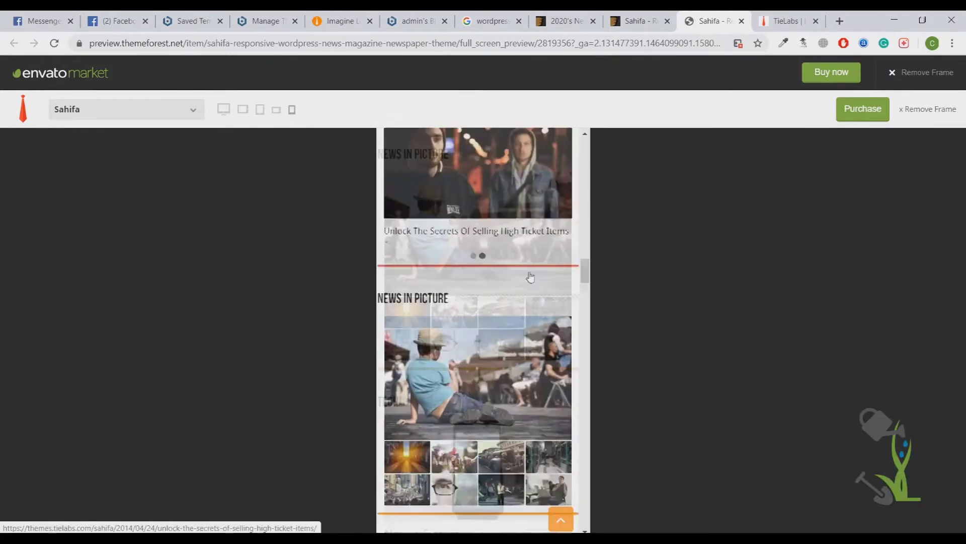
{"action": "scroll", "coordinate": [538, 302], "scroll_direction": "down", "scroll_amount": 5}
{"action": "scroll", "coordinate": [539, 321], "scroll_direction": "down", "scroll_amount": 4}
{"action": "scroll", "coordinate": [539, 320], "scroll_direction": "down", "scroll_amount": 5}
{"action": "scroll", "coordinate": [540, 320], "scroll_direction": "down", "scroll_amount": 5}
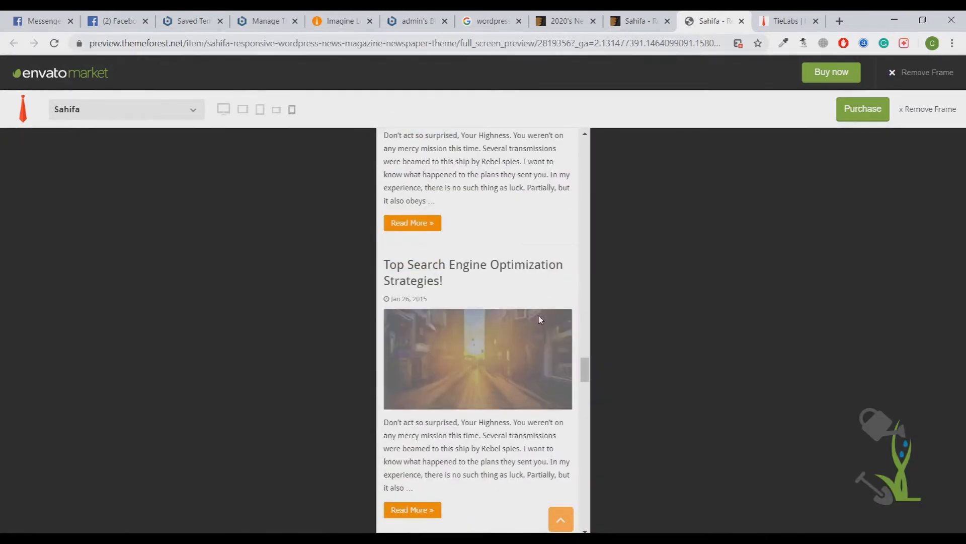
{"action": "scroll", "coordinate": [540, 321], "scroll_direction": "down", "scroll_amount": 5}
{"action": "scroll", "coordinate": [541, 319], "scroll_direction": "down", "scroll_amount": 5}
{"action": "scroll", "coordinate": [540, 320], "scroll_direction": "down", "scroll_amount": 5}
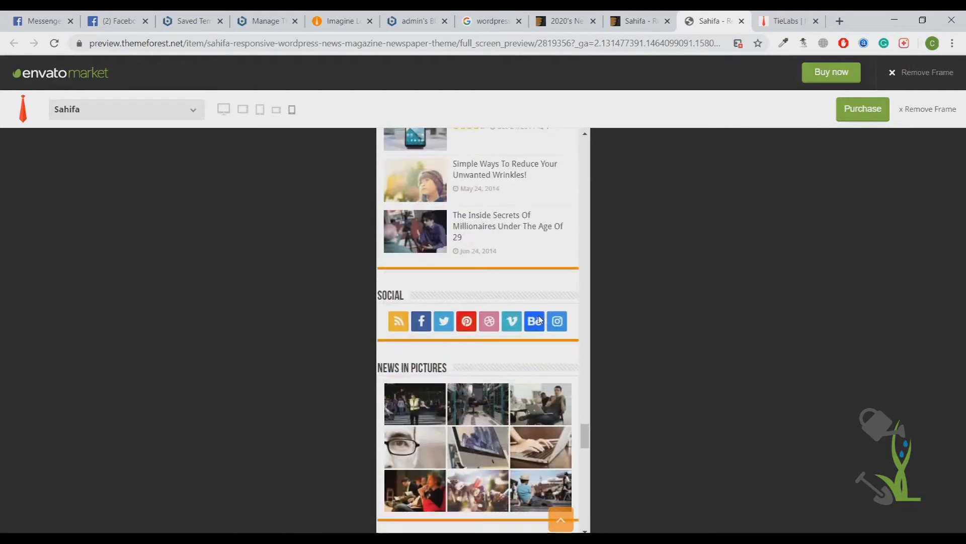
{"action": "scroll", "coordinate": [540, 320], "scroll_direction": "down", "scroll_amount": 5}
{"action": "scroll", "coordinate": [540, 320], "scroll_direction": "down", "scroll_amount": 4}
{"action": "scroll", "coordinate": [539, 320], "scroll_direction": "down", "scroll_amount": 5}
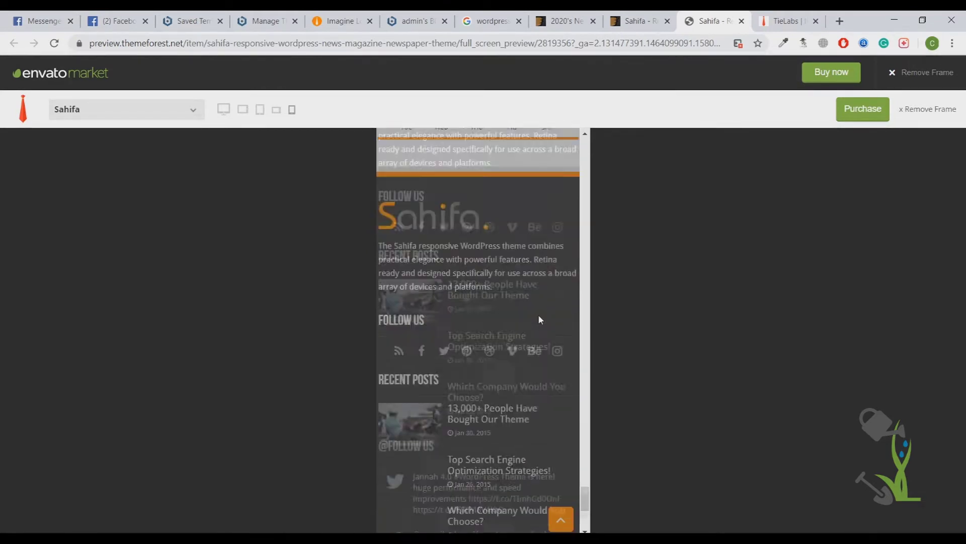
{"action": "scroll", "coordinate": [540, 320], "scroll_direction": "down", "scroll_amount": 5}
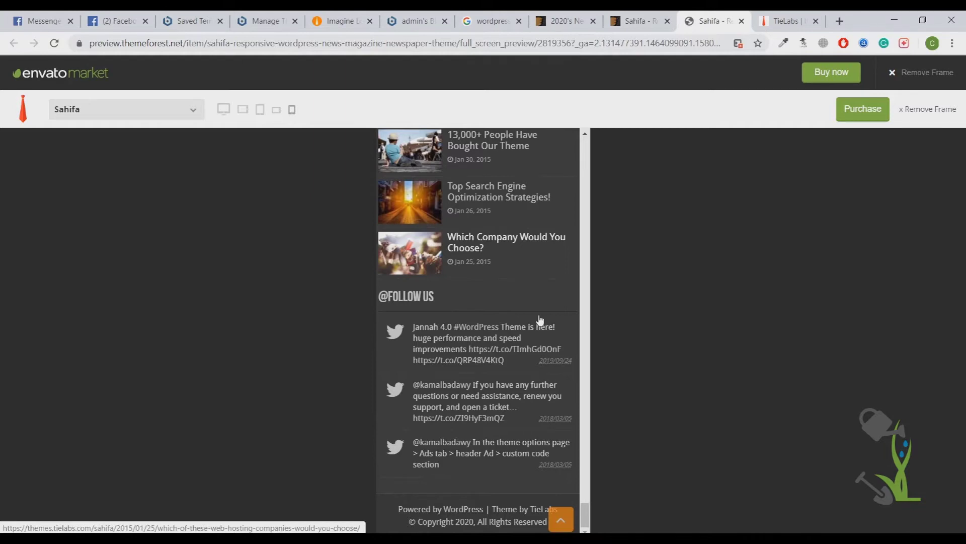
{"action": "scroll", "coordinate": [540, 320], "scroll_direction": "up", "scroll_amount": 8}
{"action": "scroll", "coordinate": [540, 320], "scroll_direction": "up", "scroll_amount": 8}
{"action": "scroll", "coordinate": [540, 320], "scroll_direction": "up", "scroll_amount": 8}
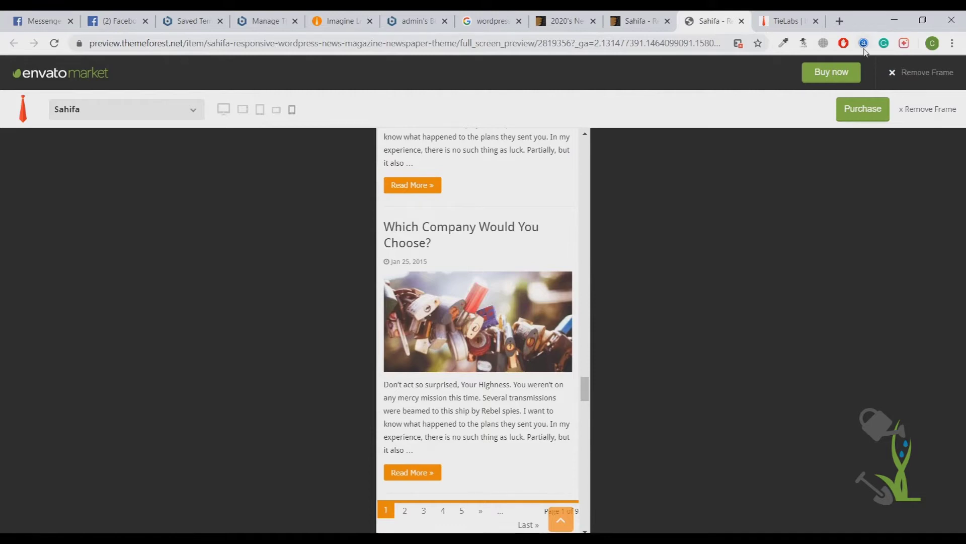
{"action": "left_click", "coordinate": [223, 111]}
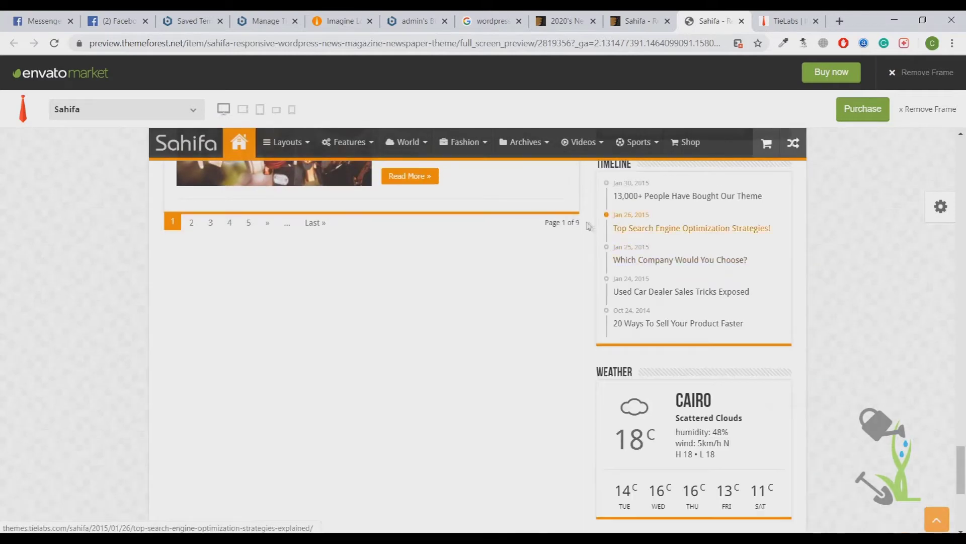
{"action": "scroll", "coordinate": [587, 225], "scroll_direction": "up", "scroll_amount": 10}
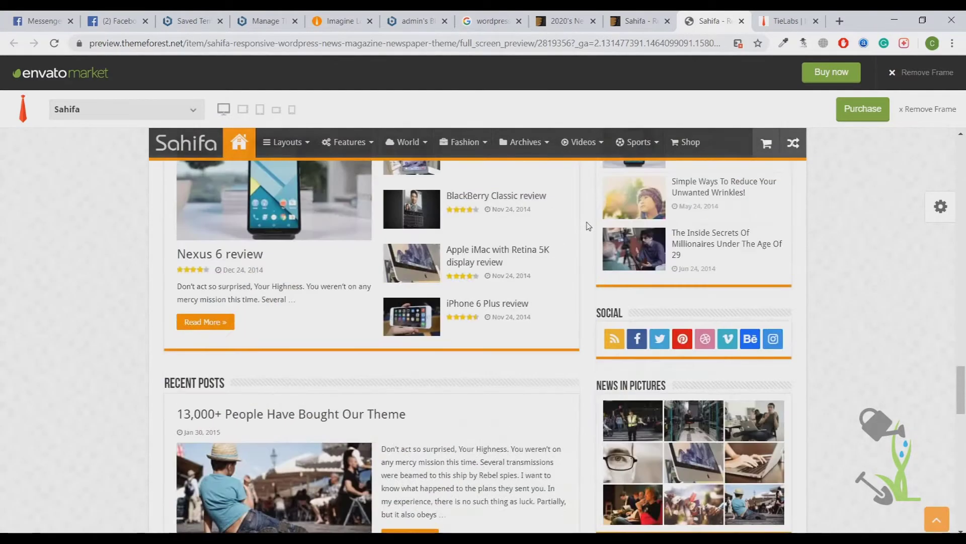
{"action": "scroll", "coordinate": [587, 225], "scroll_direction": "up", "scroll_amount": 8}
{"action": "scroll", "coordinate": [588, 226], "scroll_direction": "down", "scroll_amount": 2}
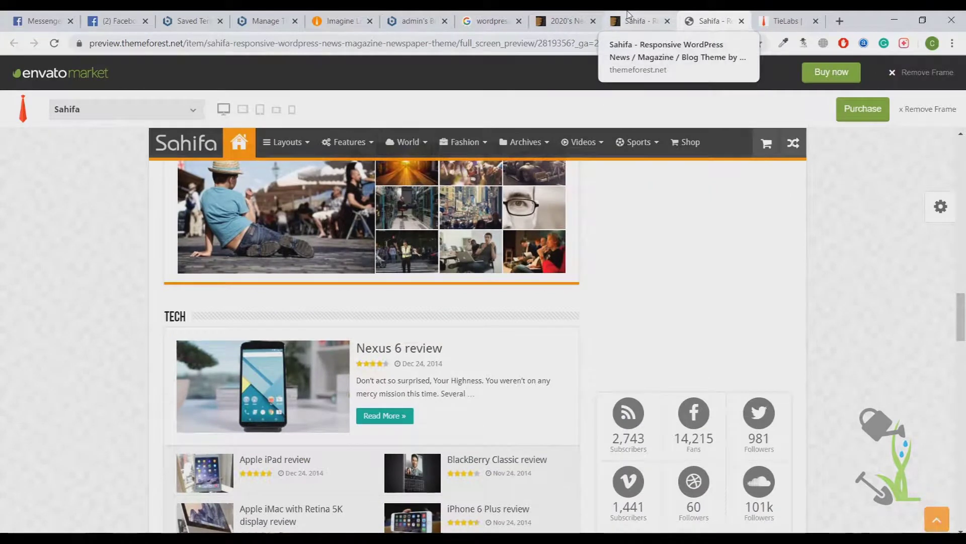
{"action": "key", "text": "alt+Tab"}
{"action": "key", "text": "alt+Tab"}
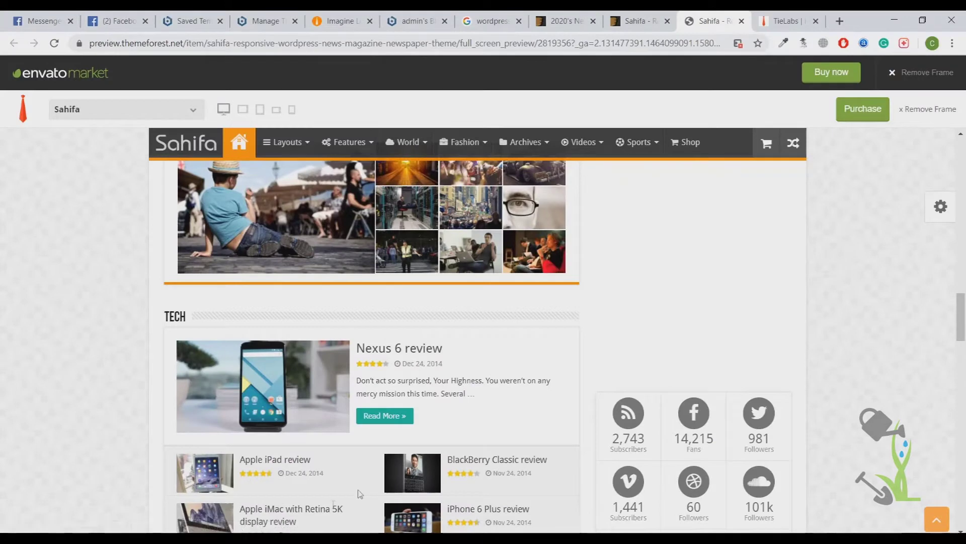
{"action": "key", "text": "alt+Tab"}
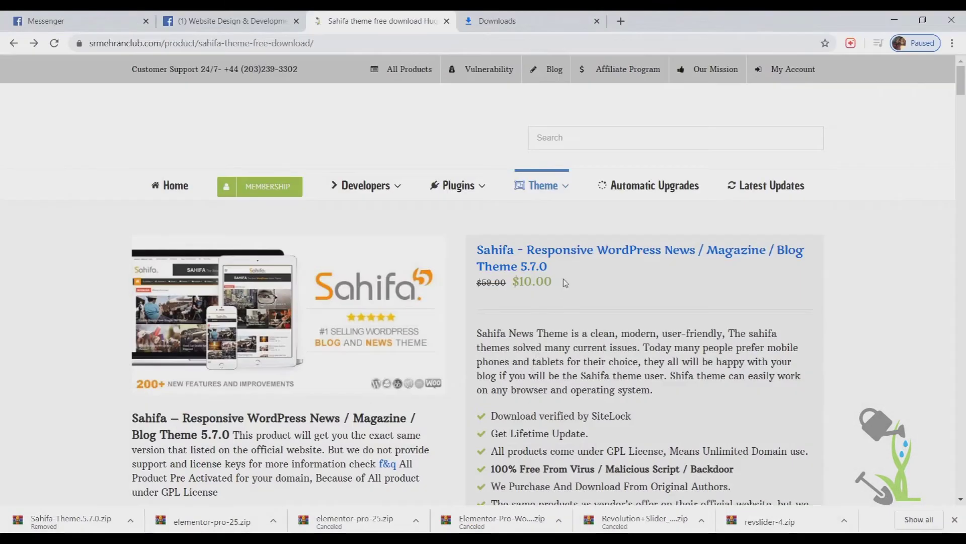
{"action": "scroll", "coordinate": [563, 279], "scroll_direction": "down", "scroll_amount": 3}
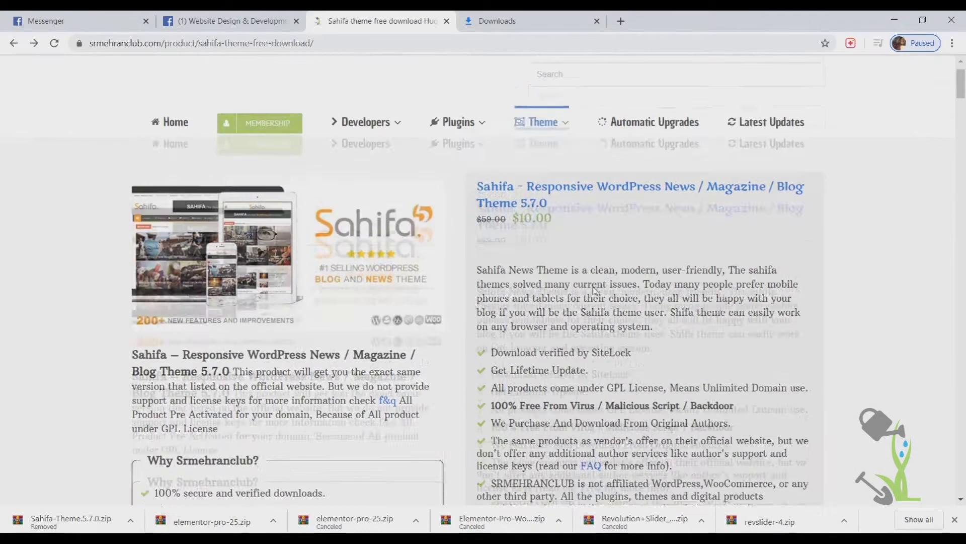
{"action": "scroll", "coordinate": [594, 288], "scroll_direction": "down", "scroll_amount": 2}
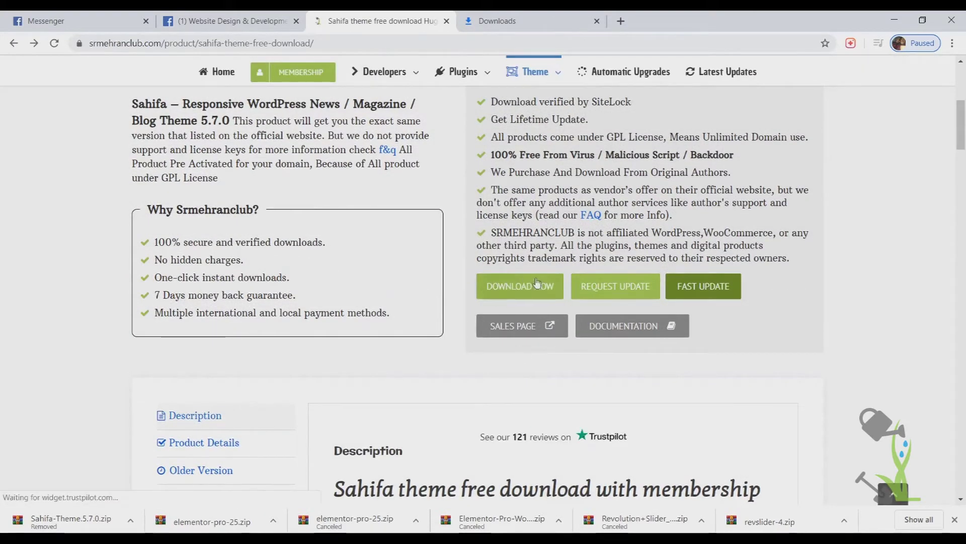
- Start the Sahifa 5.7.0 download from srmehranclub, then cancel it from Chrome's download bar
{"action": "left_click", "coordinate": [523, 287]}
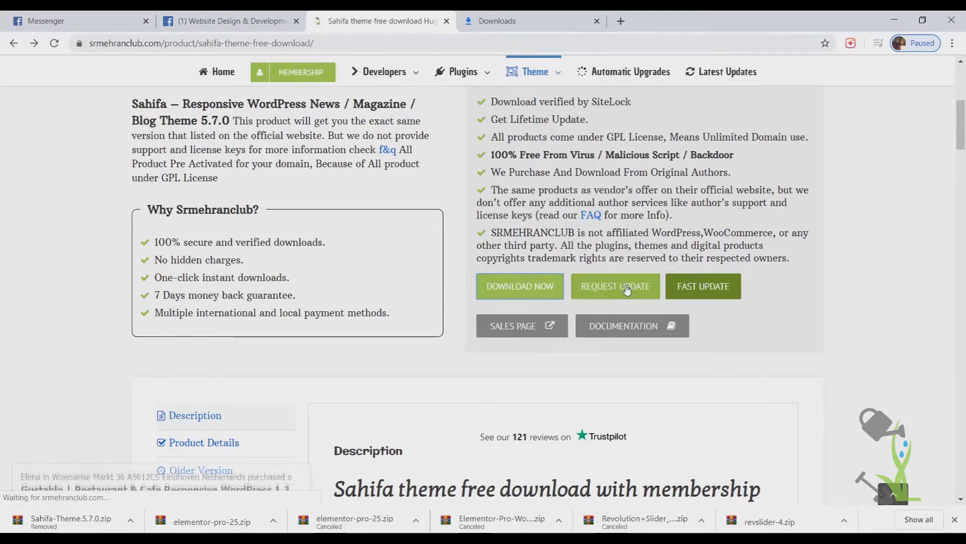
{"action": "scroll", "coordinate": [626, 285], "scroll_direction": "up", "scroll_amount": 5}
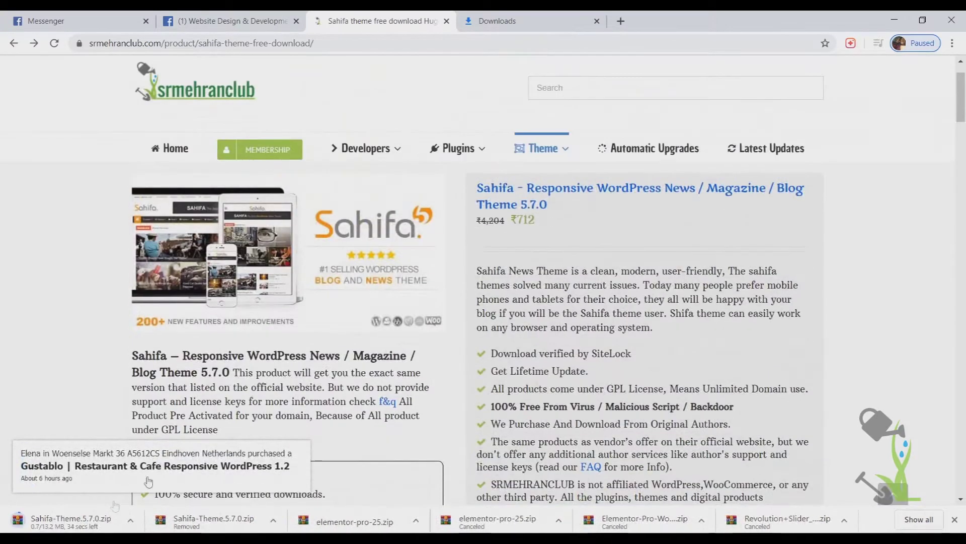
{"action": "right_click", "coordinate": [78, 527]}
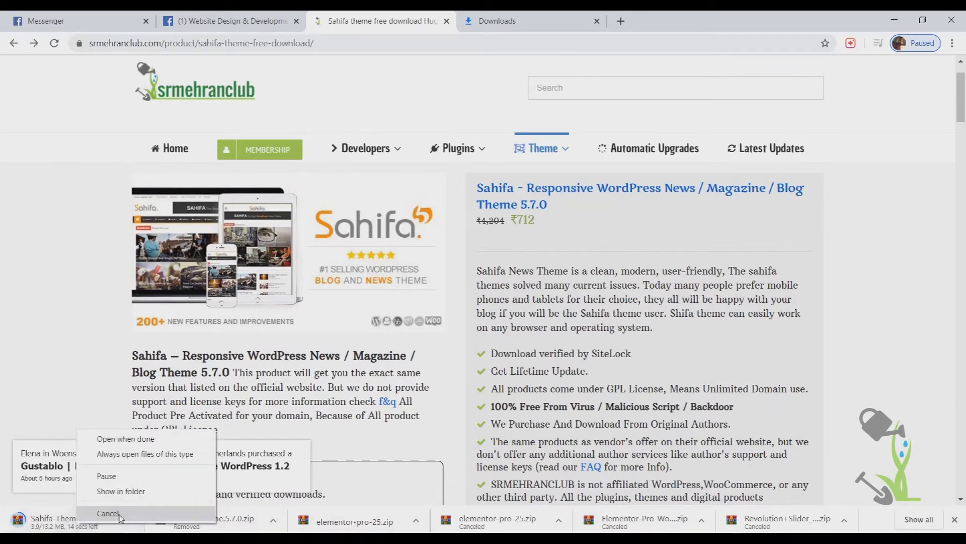
{"action": "left_click", "coordinate": [136, 454]}
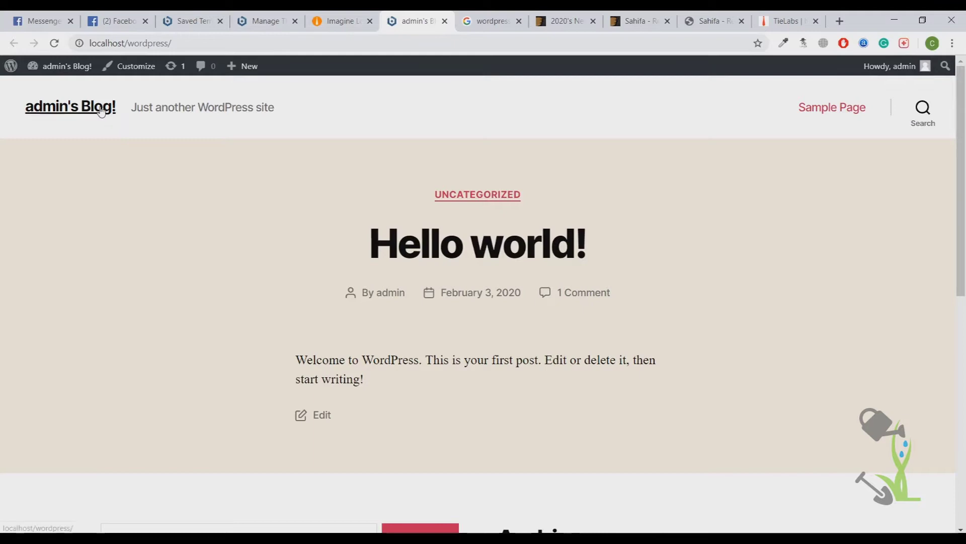
- Open the local WordPress Dashboard in a background tab and switch to it
{"action": "mouse_move", "coordinate": [67, 66]}
{"action": "middle_click", "coordinate": [59, 91]}
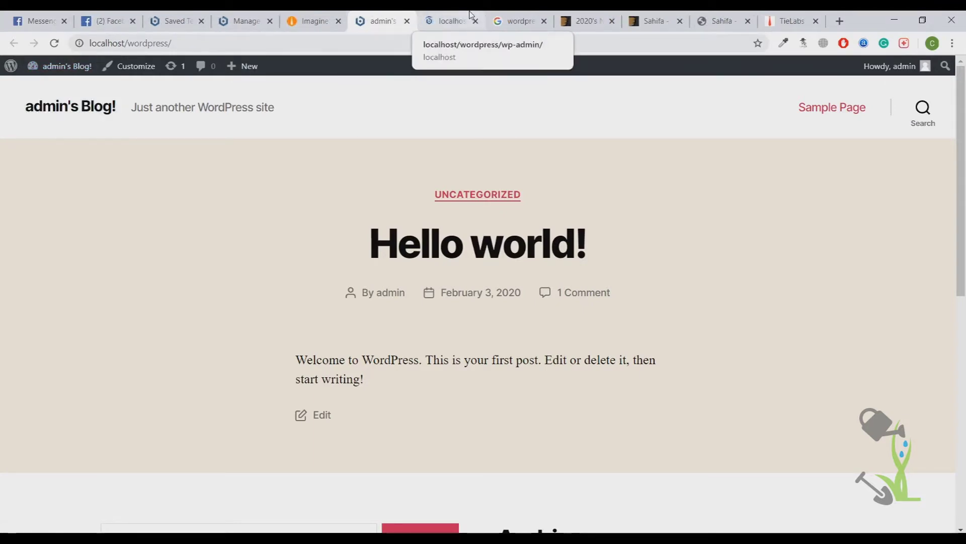
{"action": "left_click", "coordinate": [450, 20]}
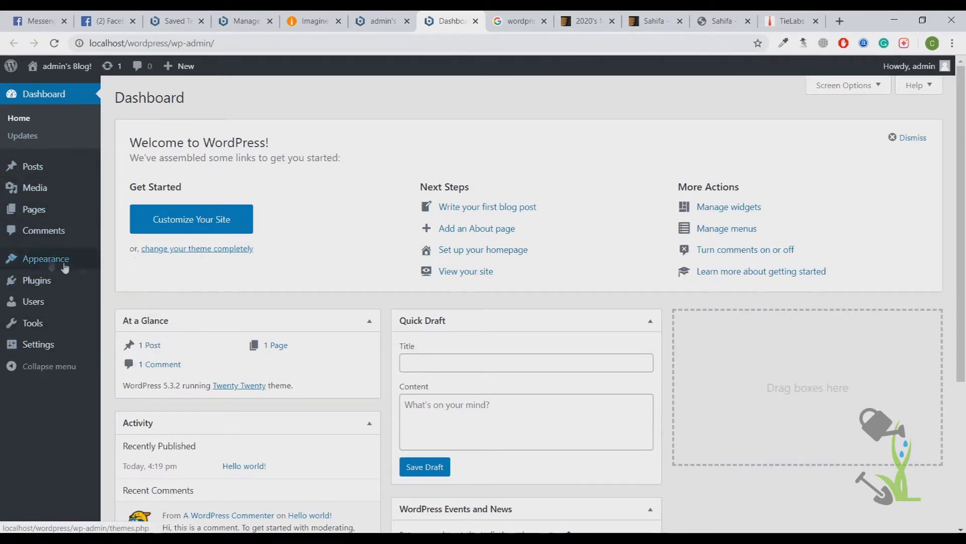
- Go from Appearance > Themes to Add New to browse featured themes
{"action": "left_click", "coordinate": [123, 261]}
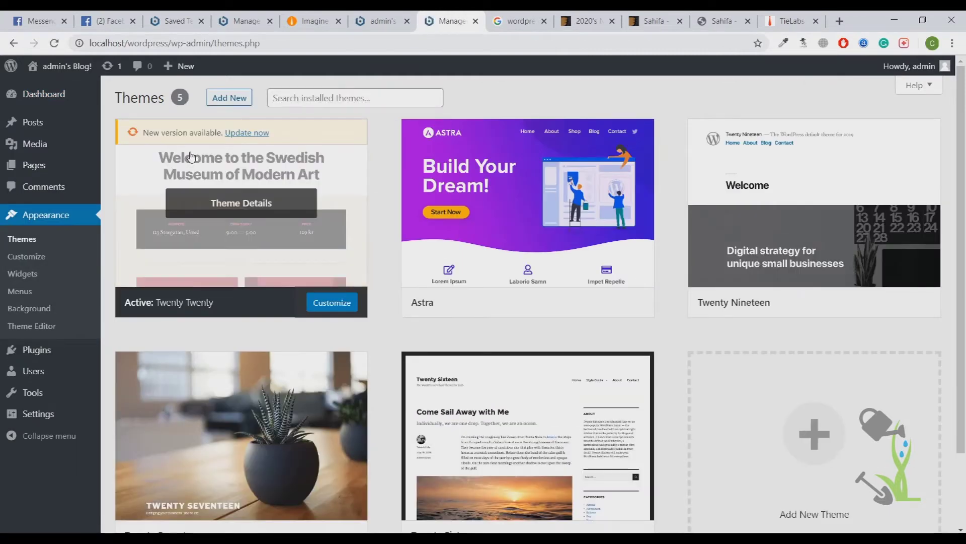
{"action": "left_click", "coordinate": [229, 98]}
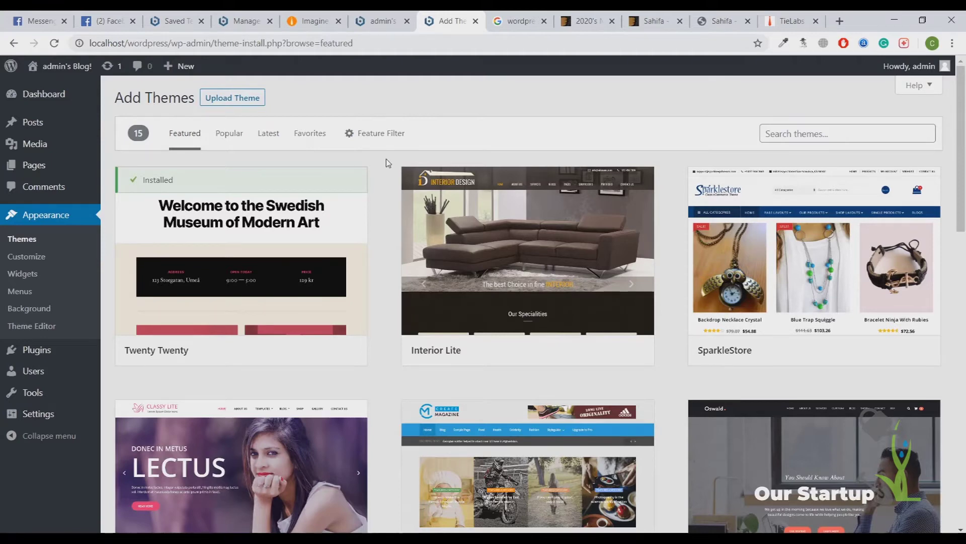
{"action": "scroll", "coordinate": [403, 155], "scroll_direction": "down", "scroll_amount": 5}
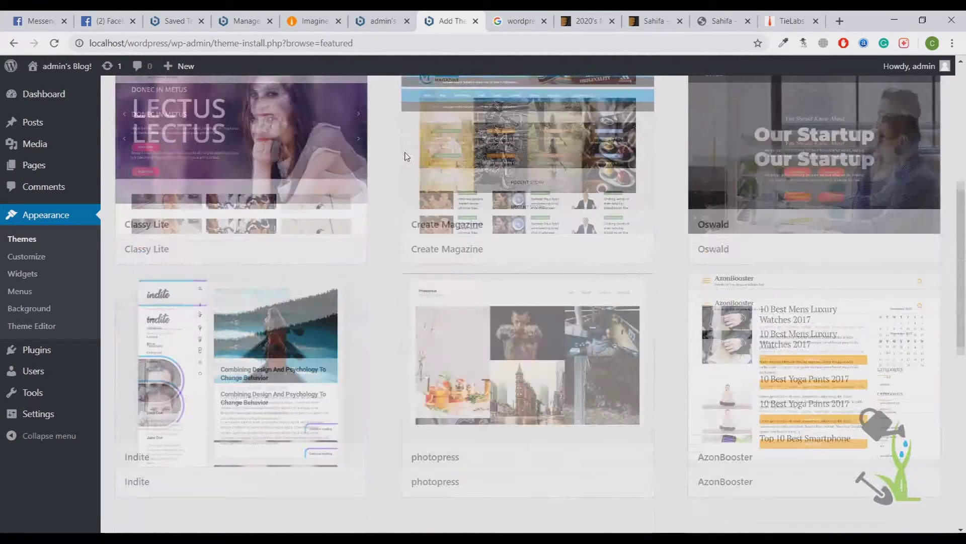
{"action": "scroll", "coordinate": [403, 154], "scroll_direction": "down", "scroll_amount": 5}
{"action": "scroll", "coordinate": [402, 155], "scroll_direction": "up", "scroll_amount": 5}
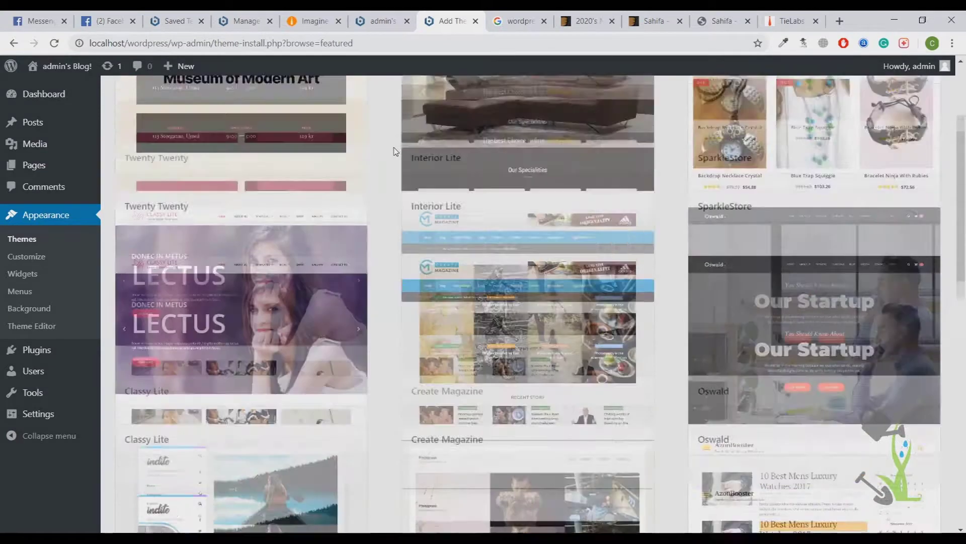
{"action": "scroll", "coordinate": [393, 151], "scroll_direction": "up", "scroll_amount": 5}
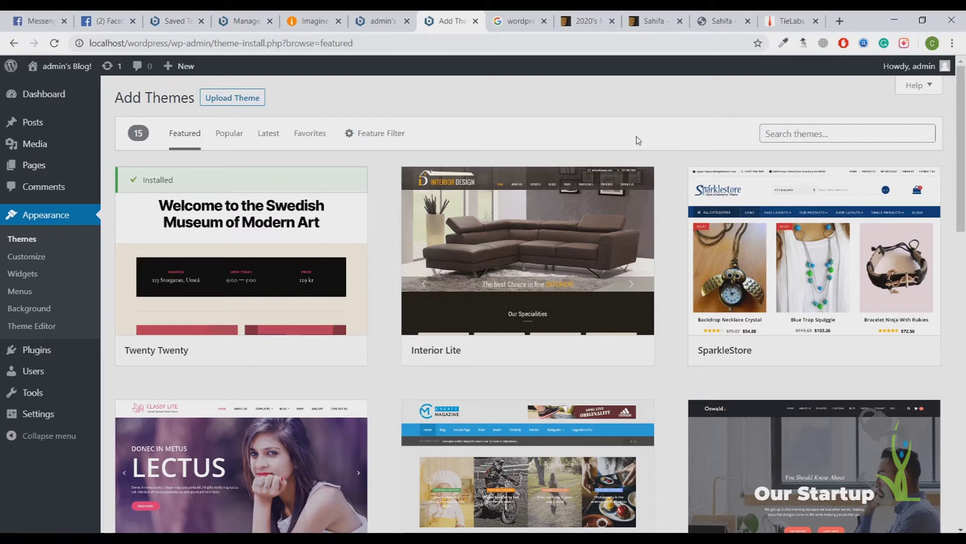
- Upload and install the Sahifa theme from sahifa.zip, then activate it
{"action": "left_click", "coordinate": [233, 98]}
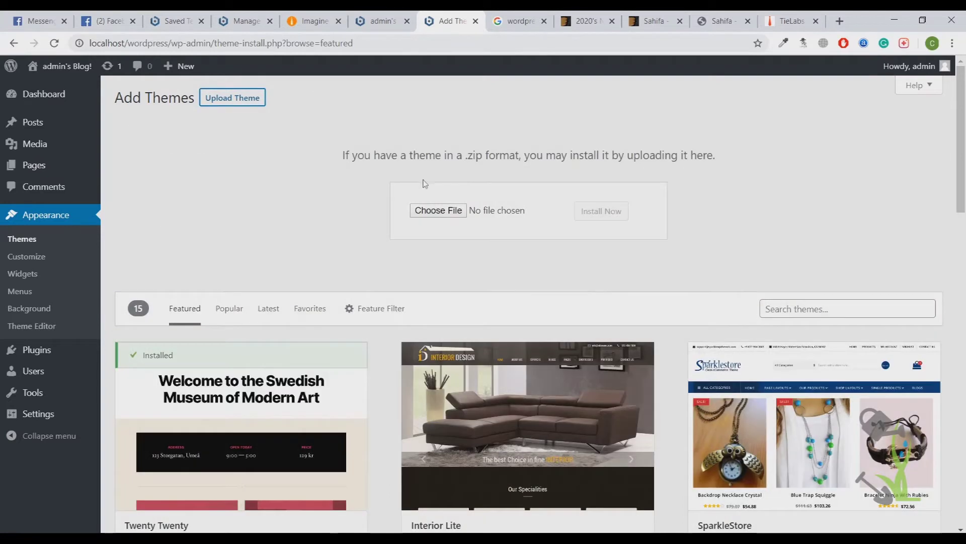
{"action": "left_click", "coordinate": [438, 211]}
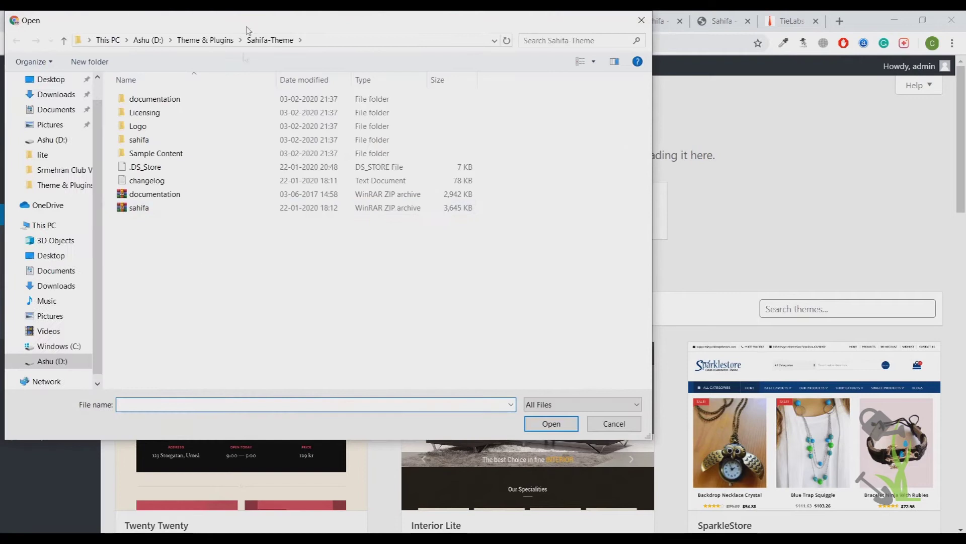
{"action": "left_click", "coordinate": [139, 208]}
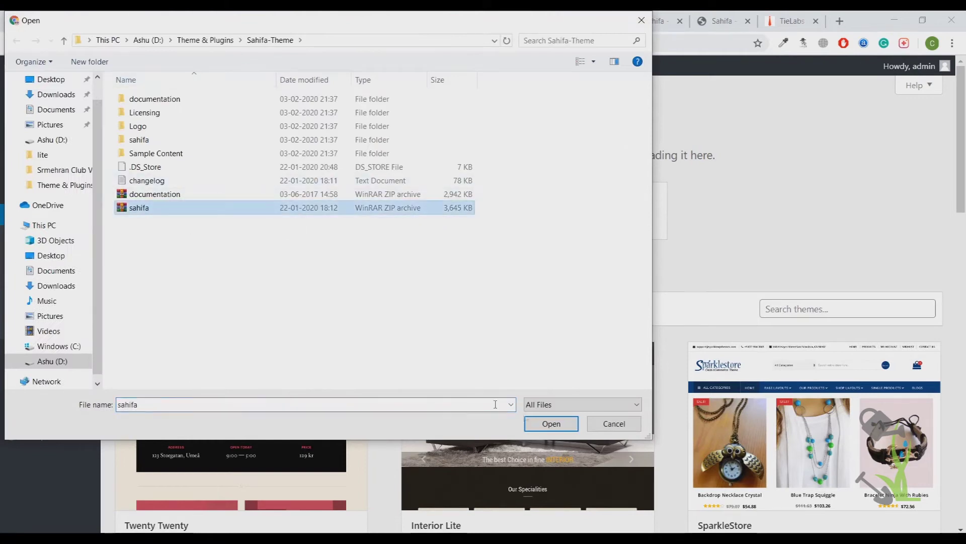
{"action": "left_click", "coordinate": [551, 424]}
{"action": "left_click", "coordinate": [598, 211]}
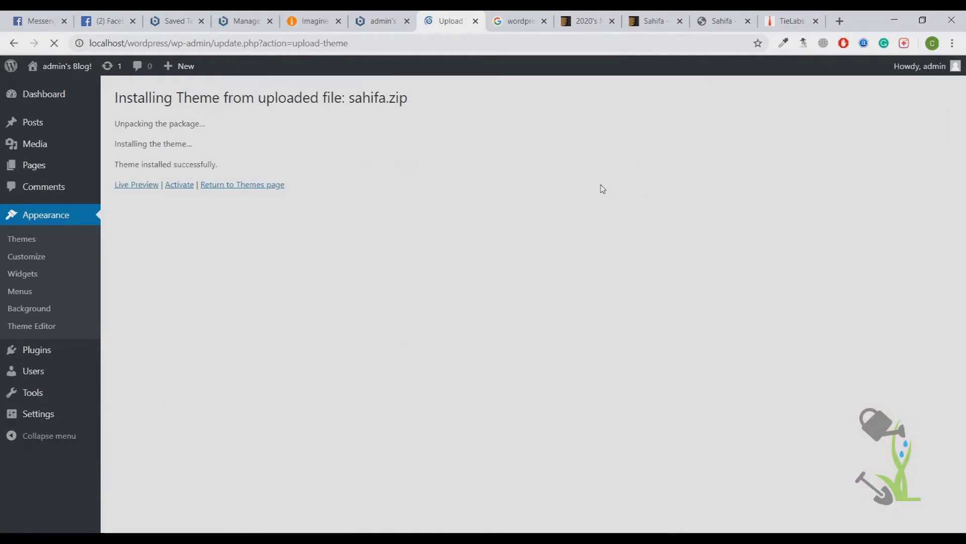
{"action": "left_click", "coordinate": [179, 185]}
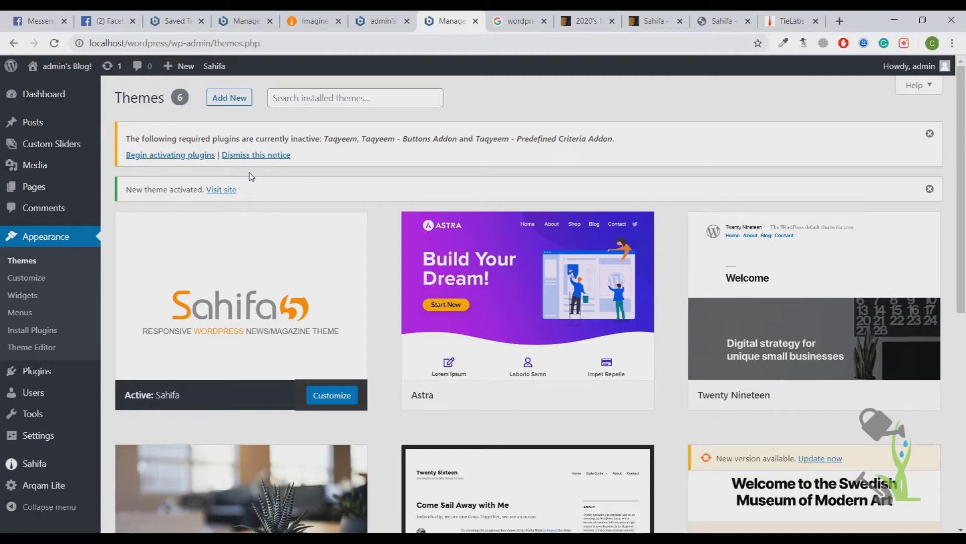
{"action": "left_click_drag", "start_coordinate": [124, 138], "coordinate": [414, 154]}
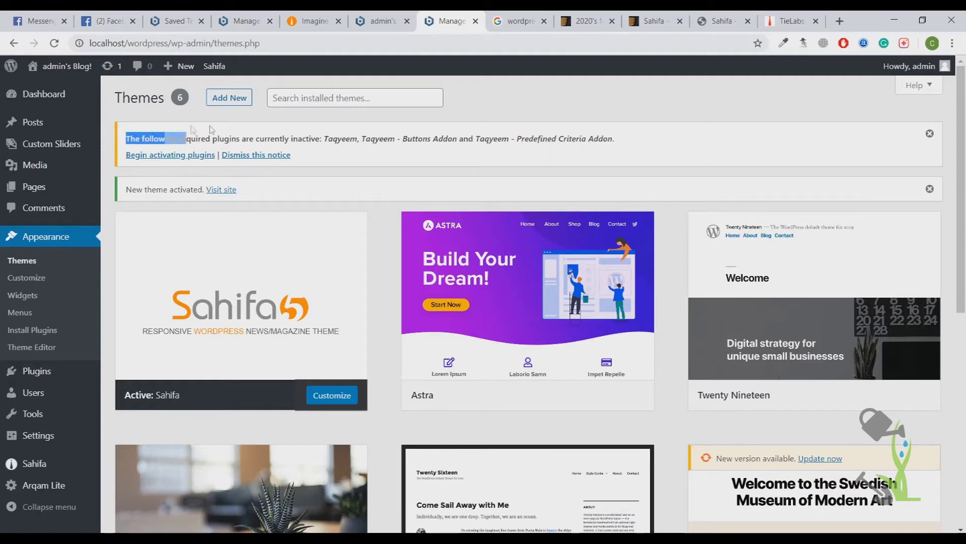
{"action": "left_click", "coordinate": [548, 159]}
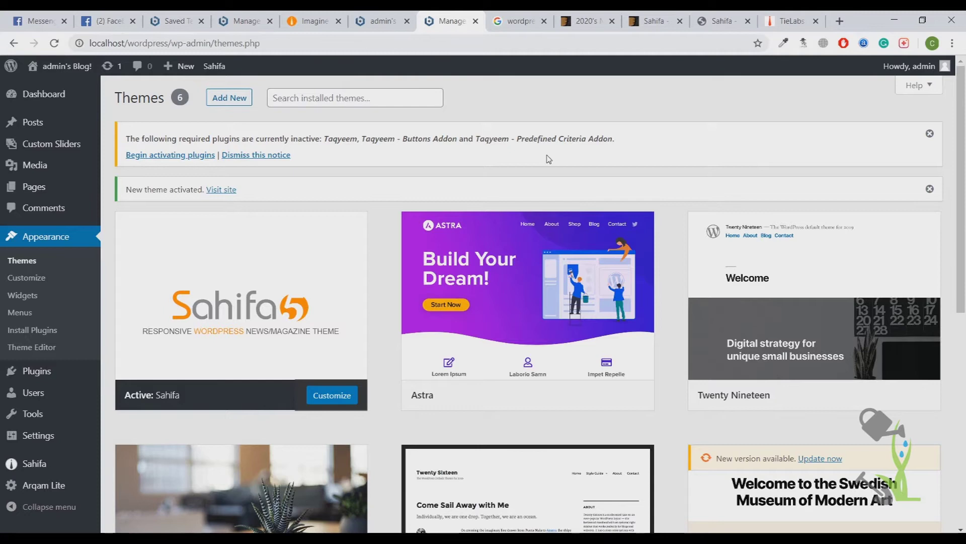
{"action": "left_click", "coordinate": [175, 155]}
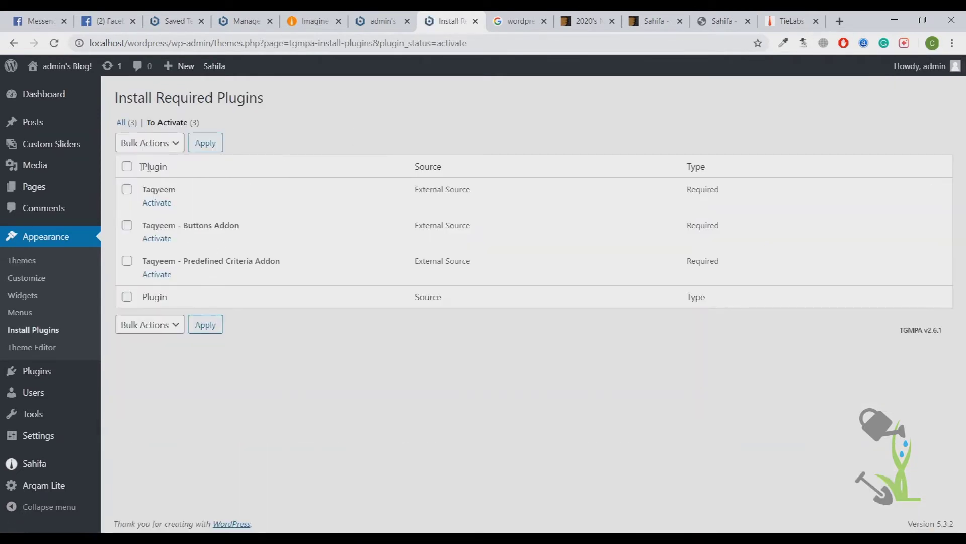
- Bulk-activate Taqyeem and its Buttons and Predefined Criteria addons, then view the front page
{"action": "left_click", "coordinate": [127, 166]}
{"action": "left_click", "coordinate": [150, 143]}
{"action": "left_click", "coordinate": [139, 184]}
{"action": "left_click", "coordinate": [205, 143]}
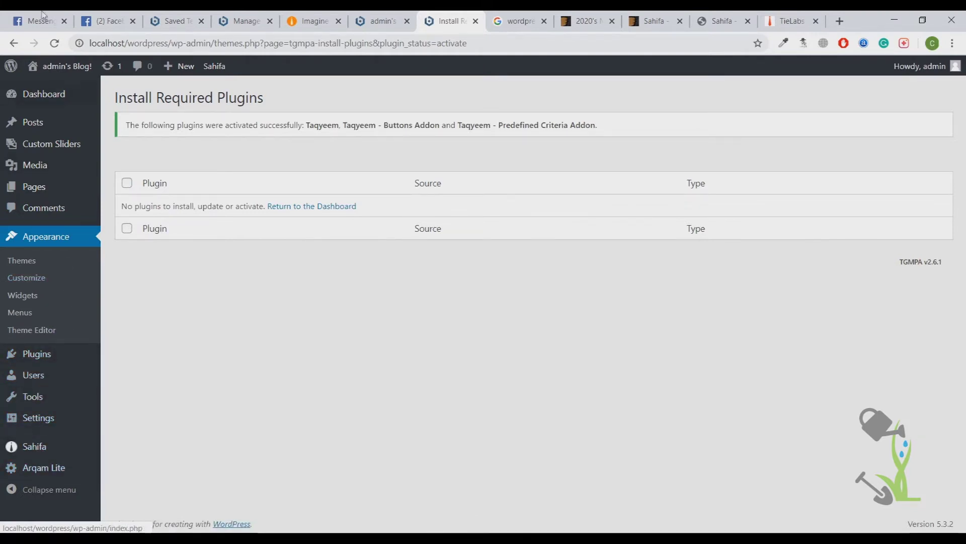
{"action": "mouse_move", "coordinate": [67, 65]}
{"action": "left_click", "coordinate": [46, 89]}
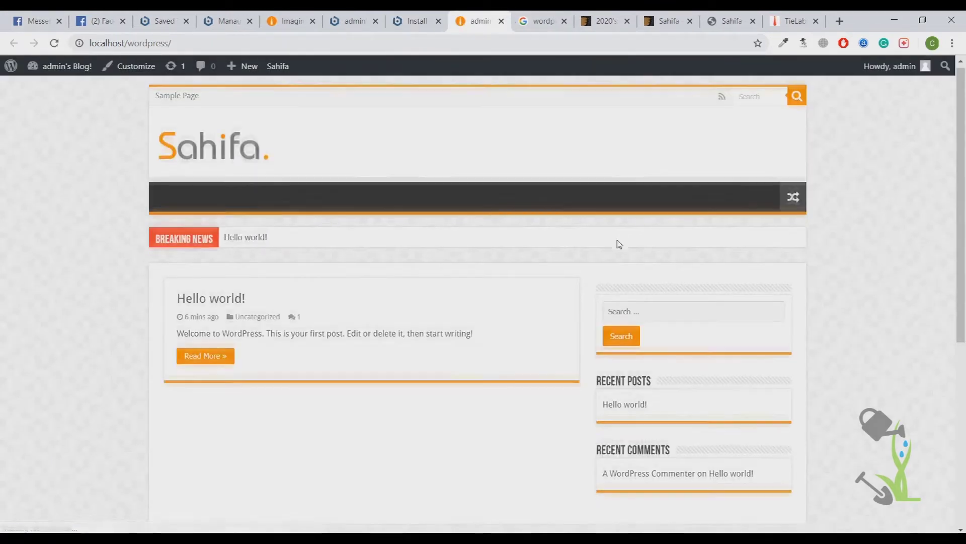
{"action": "scroll", "coordinate": [619, 243], "scroll_direction": "down", "scroll_amount": 5}
{"action": "scroll", "coordinate": [608, 250], "scroll_direction": "up", "scroll_amount": 5}
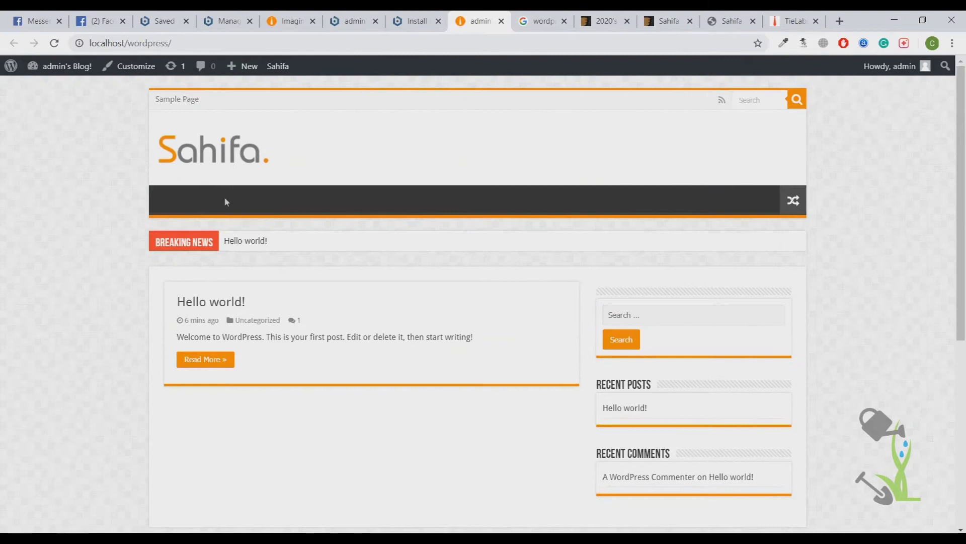
{"action": "left_click_drag", "start_coordinate": [219, 155], "coordinate": [98, 162]}
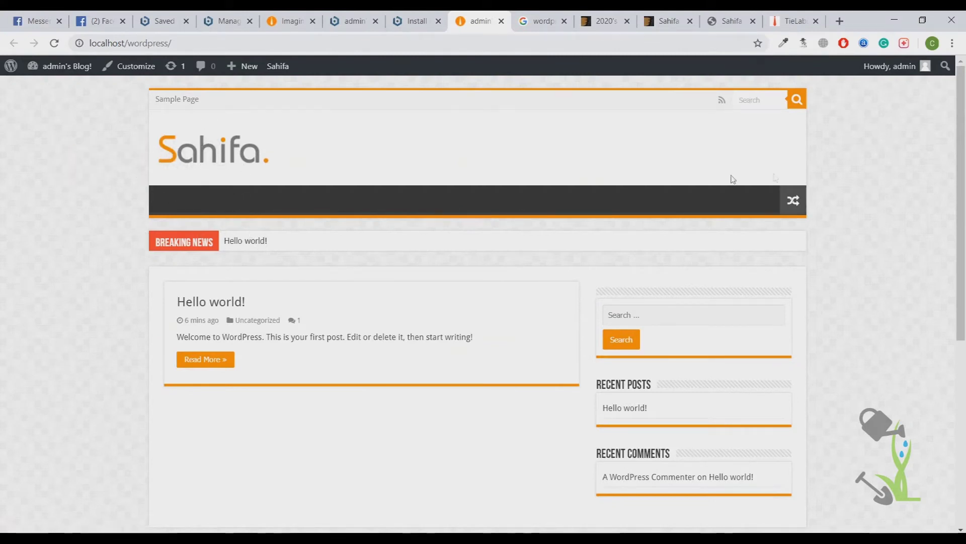
{"action": "scroll", "coordinate": [613, 302], "scroll_direction": "down", "scroll_amount": 5}
{"action": "scroll", "coordinate": [614, 303], "scroll_direction": "down", "scroll_amount": 3}
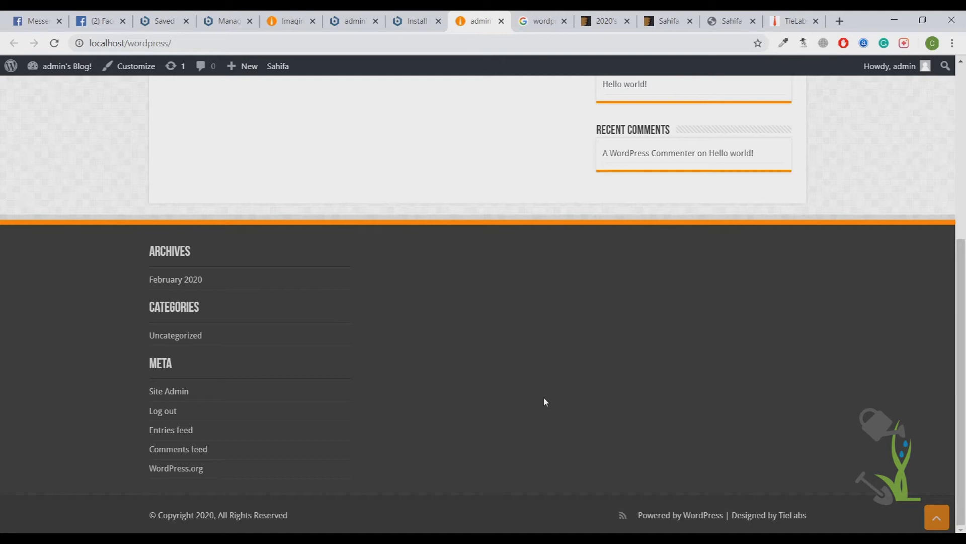
- Glance at the ThemeForest Sahifa preview tab, then return to the Install Required Plugins tab
{"action": "left_click", "coordinate": [726, 20]}
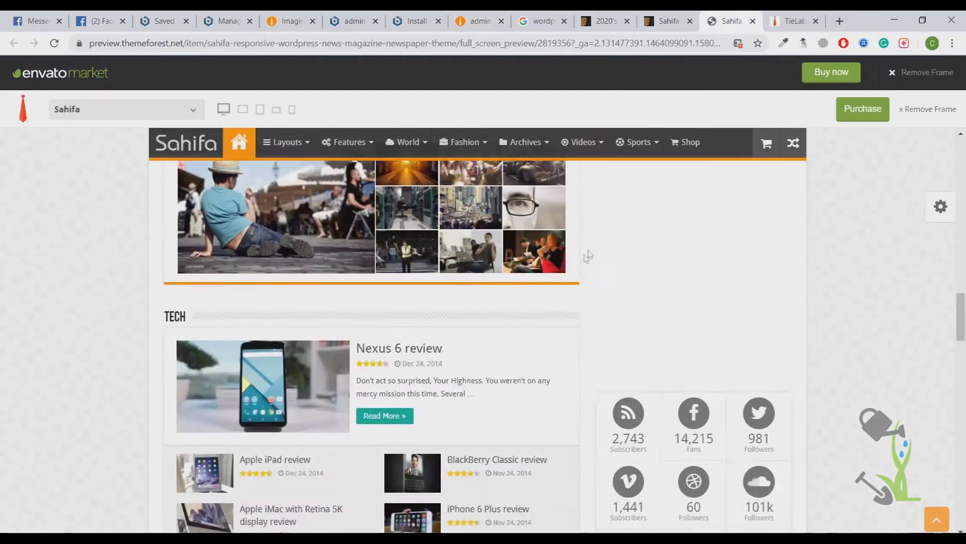
{"action": "scroll", "coordinate": [588, 256], "scroll_direction": "up", "scroll_amount": 5}
{"action": "scroll", "coordinate": [589, 256], "scroll_direction": "up", "scroll_amount": 5}
{"action": "scroll", "coordinate": [583, 254], "scroll_direction": "up", "scroll_amount": 5}
{"action": "scroll", "coordinate": [584, 254], "scroll_direction": "up", "scroll_amount": 3}
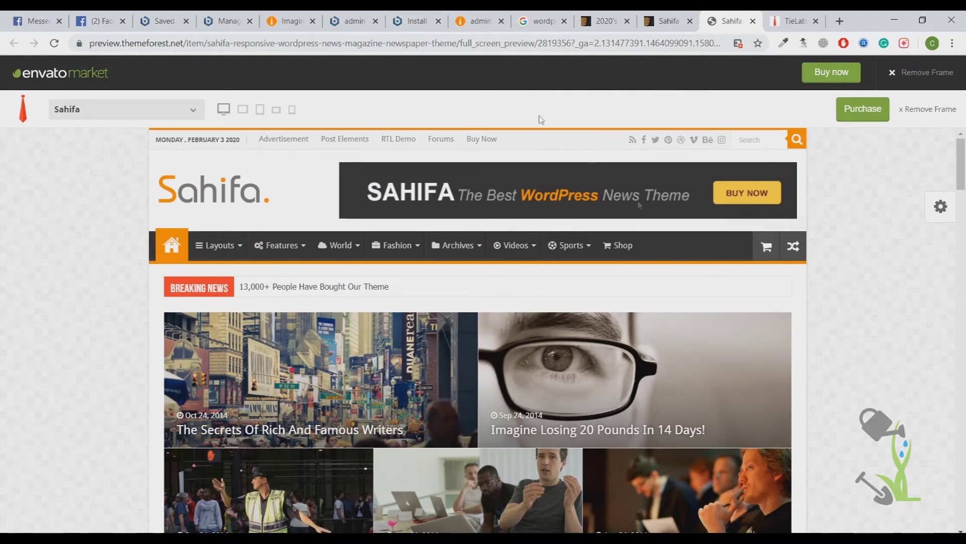
{"action": "left_click", "coordinate": [416, 20]}
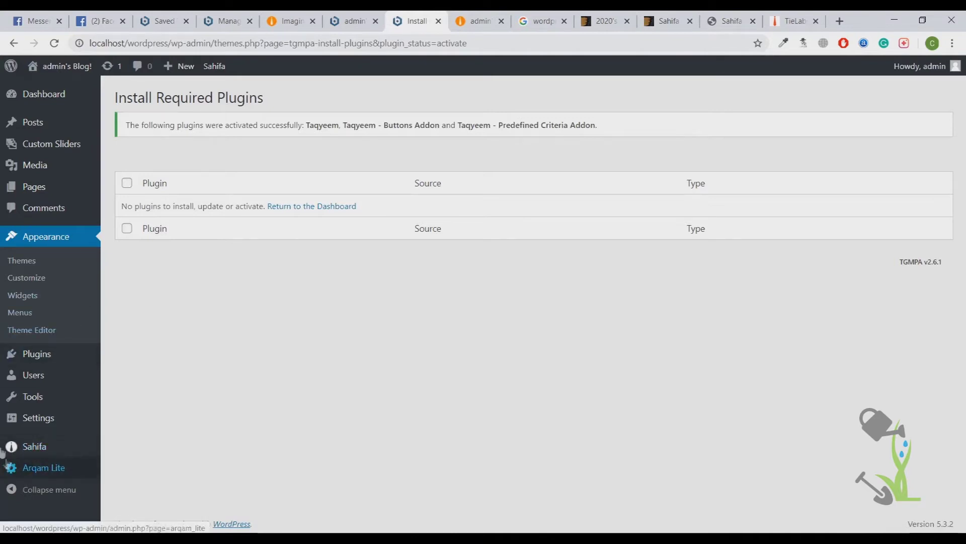
{"action": "mouse_move", "coordinate": [34, 446]}
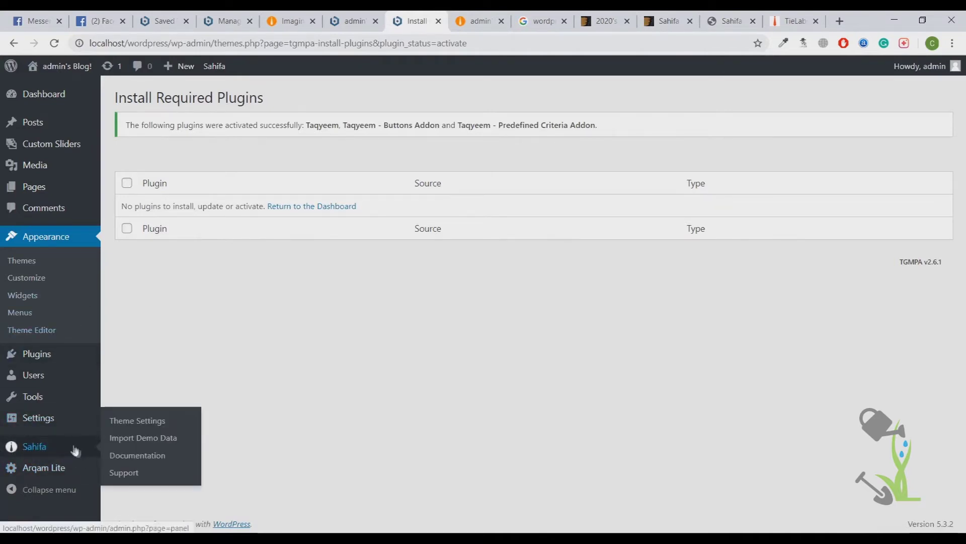
- Run the Sahifa demo import from the theme's Import Demo Data page
{"action": "left_click", "coordinate": [159, 438]}
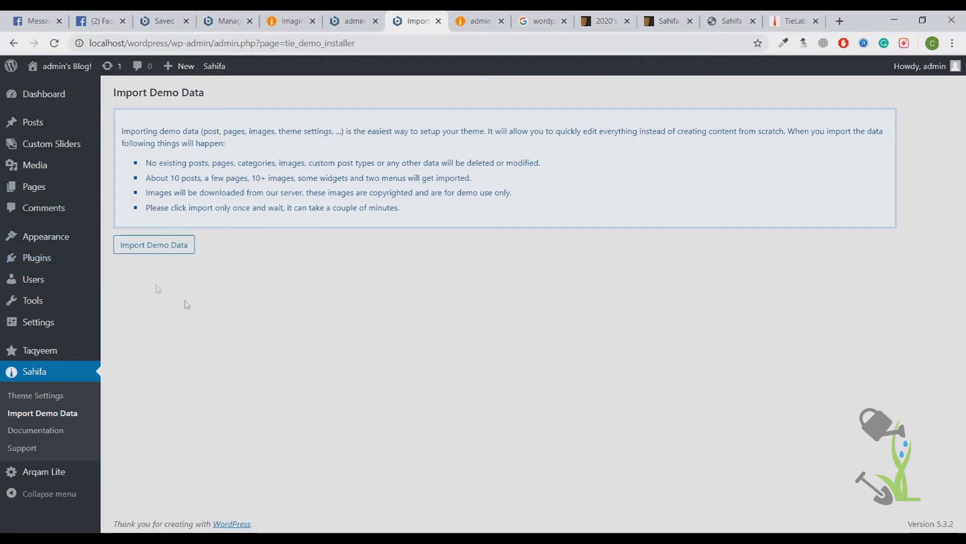
{"action": "left_click", "coordinate": [145, 250]}
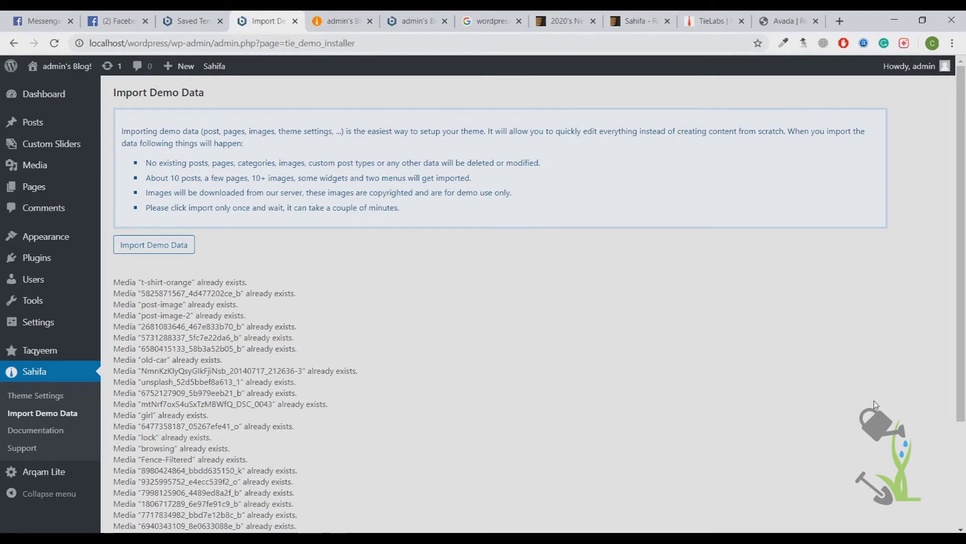
- Reload the local site's homepage to show the imported Sahifa demo content
{"action": "left_click", "coordinate": [344, 21]}
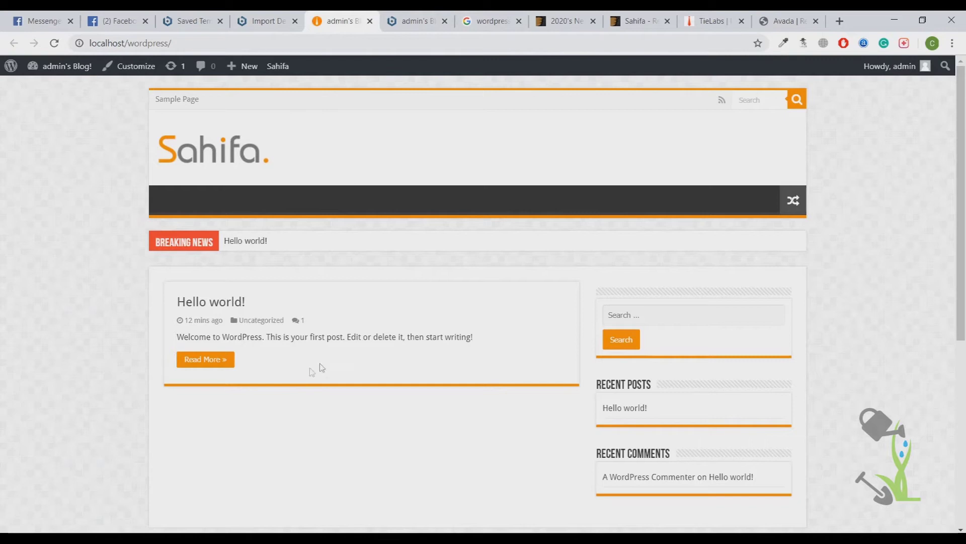
{"action": "scroll", "coordinate": [324, 361], "scroll_direction": "down", "scroll_amount": 10}
{"action": "scroll", "coordinate": [324, 362], "scroll_direction": "up", "scroll_amount": 10}
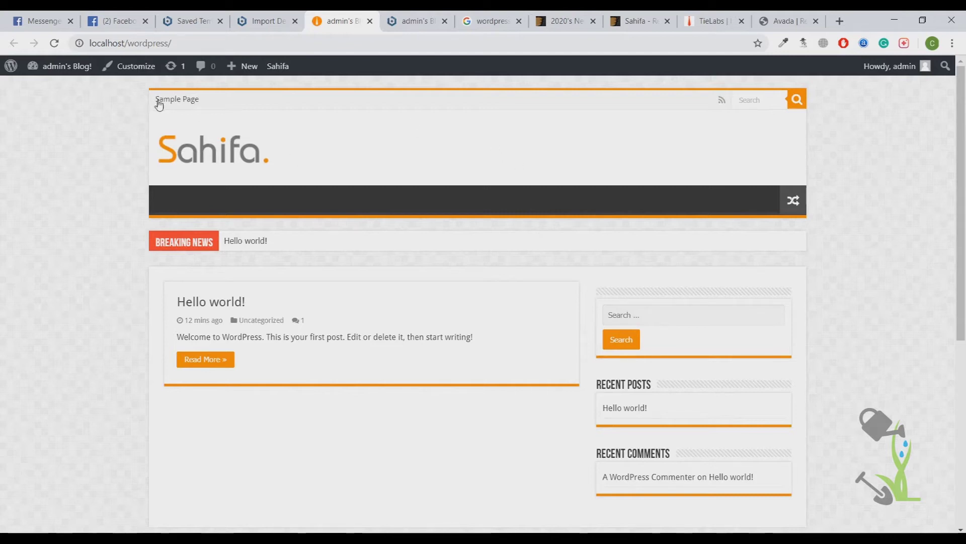
{"action": "scroll", "coordinate": [378, 227], "scroll_direction": "down", "scroll_amount": 5}
{"action": "scroll", "coordinate": [422, 189], "scroll_direction": "down", "scroll_amount": 5}
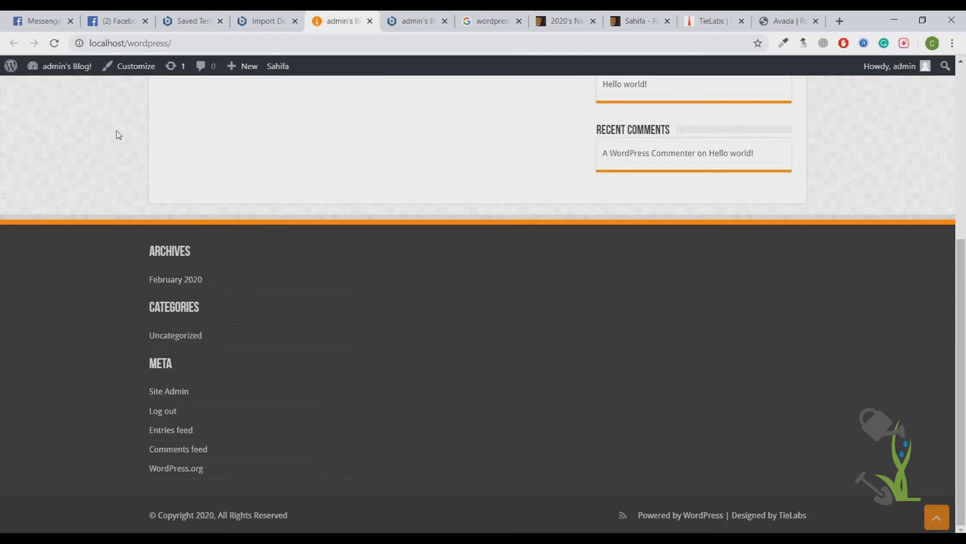
{"action": "left_click", "coordinate": [54, 44]}
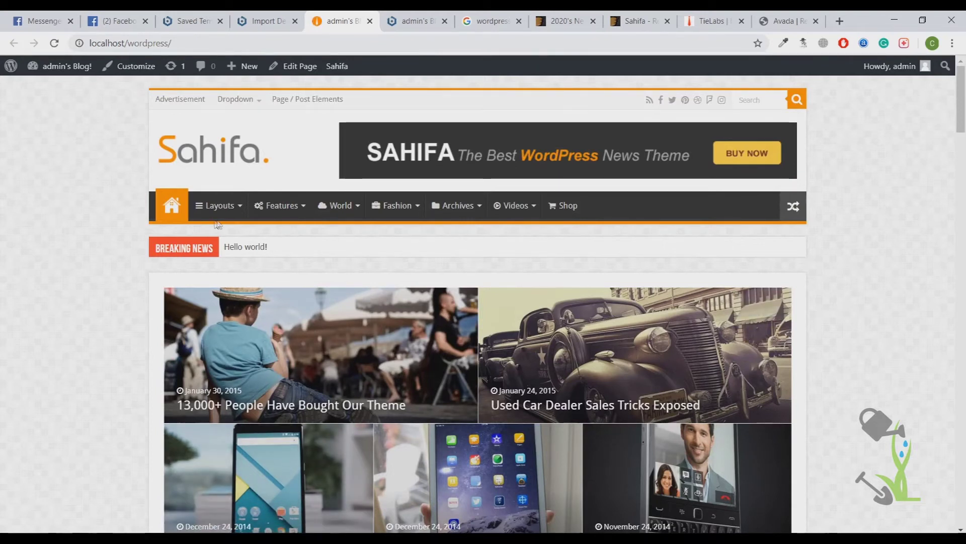
{"action": "mouse_move", "coordinate": [213, 149]}
{"action": "left_mouse_down"}
{"action": "mouse_move", "coordinate": [106, 182]}
{"action": "mouse_move", "coordinate": [185, 161]}
{"action": "left_mouse_up"}
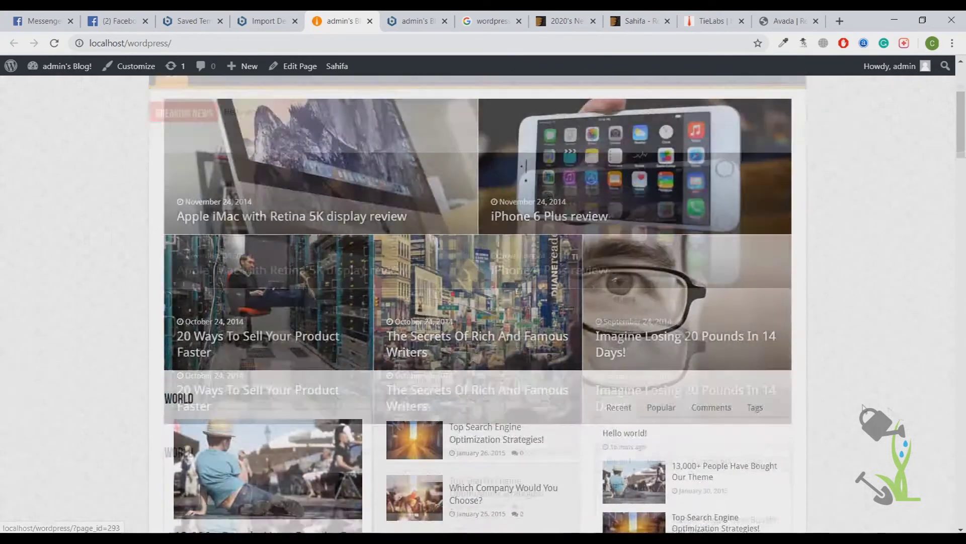
{"action": "scroll", "coordinate": [400, 294], "scroll_direction": "down", "scroll_amount": 5}
{"action": "key", "text": "F5"}
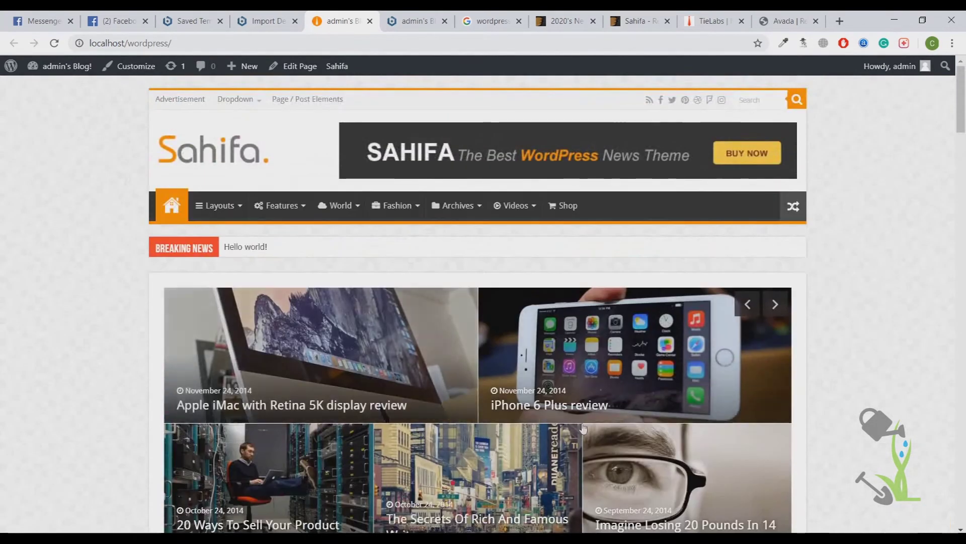
{"action": "left_click", "coordinate": [773, 305]}
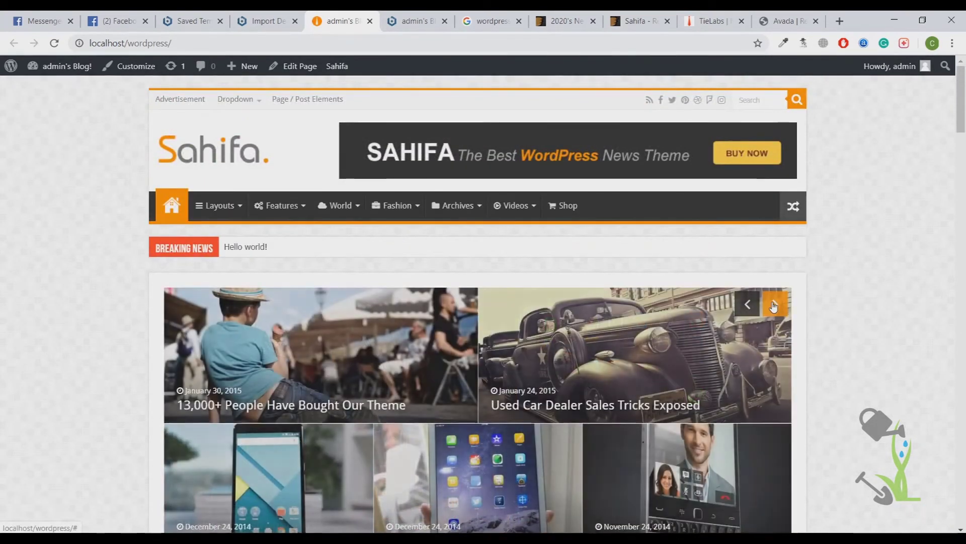
{"action": "scroll", "coordinate": [868, 304], "scroll_direction": "down", "scroll_amount": 5}
{"action": "scroll", "coordinate": [868, 303], "scroll_direction": "down", "scroll_amount": 5}
{"action": "scroll", "coordinate": [868, 303], "scroll_direction": "down", "scroll_amount": 2}
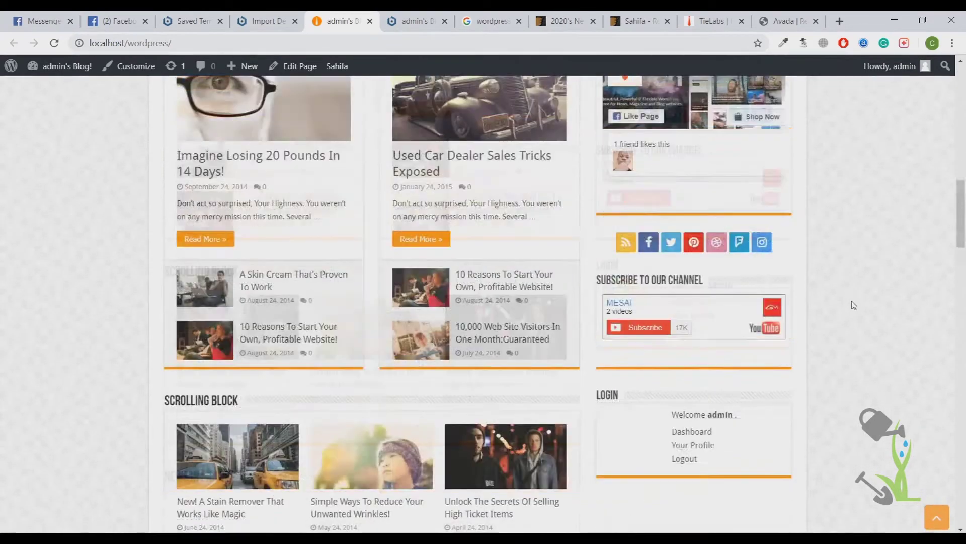
{"action": "scroll", "coordinate": [853, 306], "scroll_direction": "up", "scroll_amount": 2}
{"action": "scroll", "coordinate": [847, 305], "scroll_direction": "up", "scroll_amount": 5}
{"action": "scroll", "coordinate": [847, 306], "scroll_direction": "up", "scroll_amount": 5}
{"action": "scroll", "coordinate": [847, 305], "scroll_direction": "up", "scroll_amount": 3}
{"action": "right_click", "coordinate": [847, 306]}
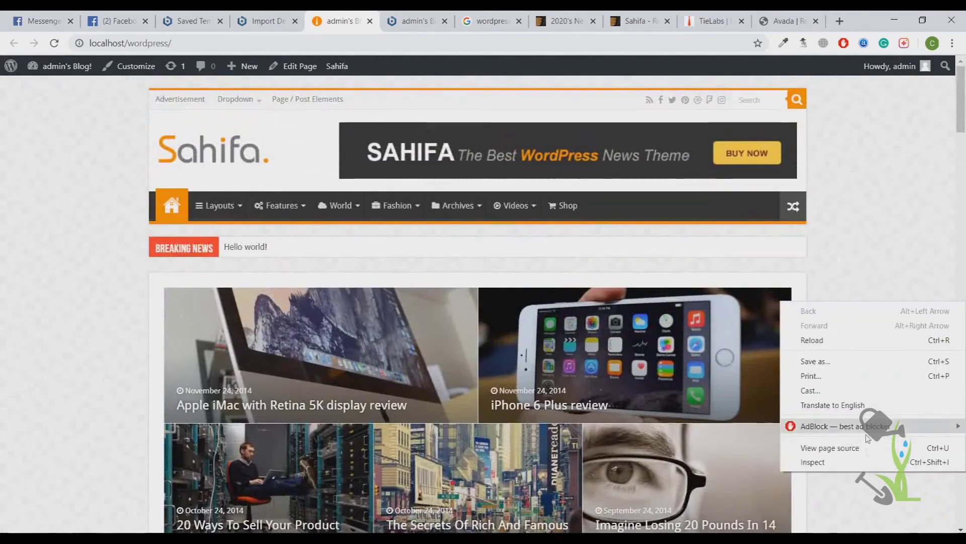
{"action": "key", "text": "Escape"}
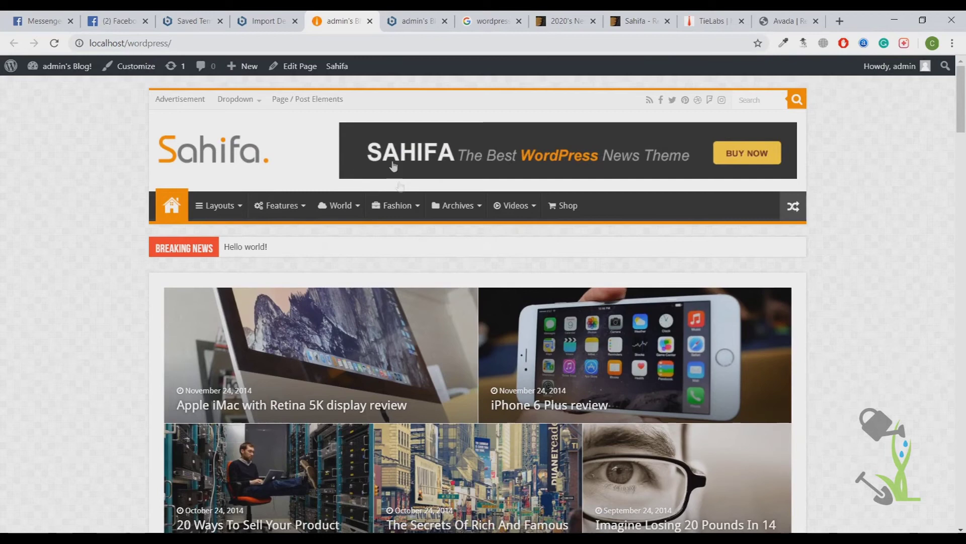
{"action": "key", "text": "ctrl+shift+i"}
{"action": "scroll", "coordinate": [340, 302], "scroll_direction": "down", "scroll_amount": 5}
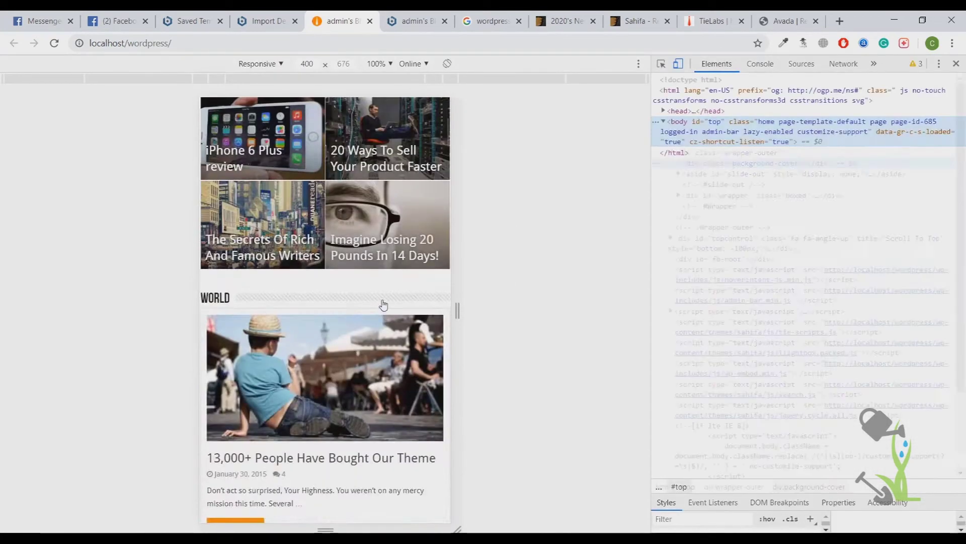
{"action": "scroll", "coordinate": [377, 302], "scroll_direction": "down", "scroll_amount": 5}
{"action": "scroll", "coordinate": [390, 292], "scroll_direction": "down", "scroll_amount": 3}
{"action": "scroll", "coordinate": [390, 292], "scroll_direction": "down", "scroll_amount": 5}
{"action": "scroll", "coordinate": [390, 292], "scroll_direction": "down", "scroll_amount": 5}
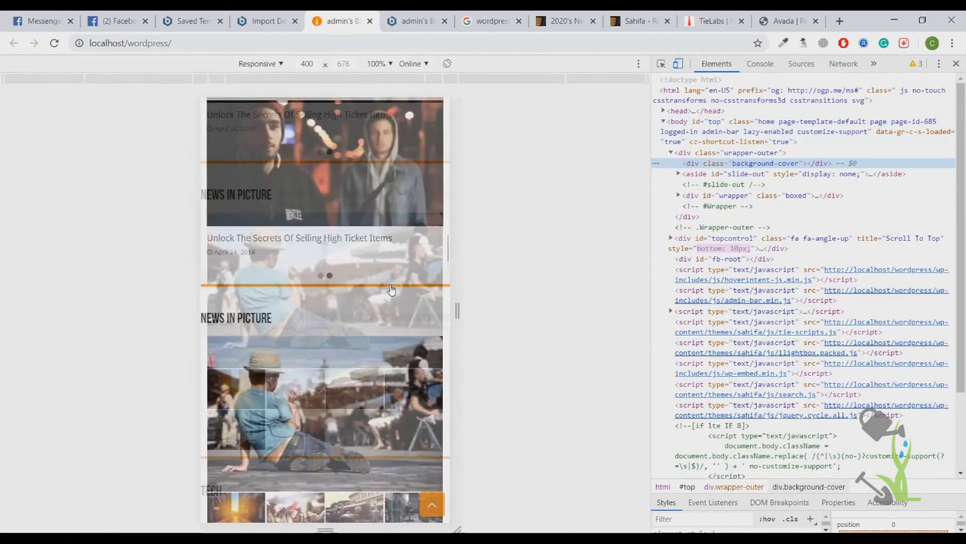
{"action": "scroll", "coordinate": [390, 293], "scroll_direction": "down", "scroll_amount": 5}
{"action": "scroll", "coordinate": [391, 287], "scroll_direction": "down", "scroll_amount": 4}
{"action": "scroll", "coordinate": [391, 287], "scroll_direction": "down", "scroll_amount": 5}
{"action": "scroll", "coordinate": [392, 287], "scroll_direction": "down", "scroll_amount": 5}
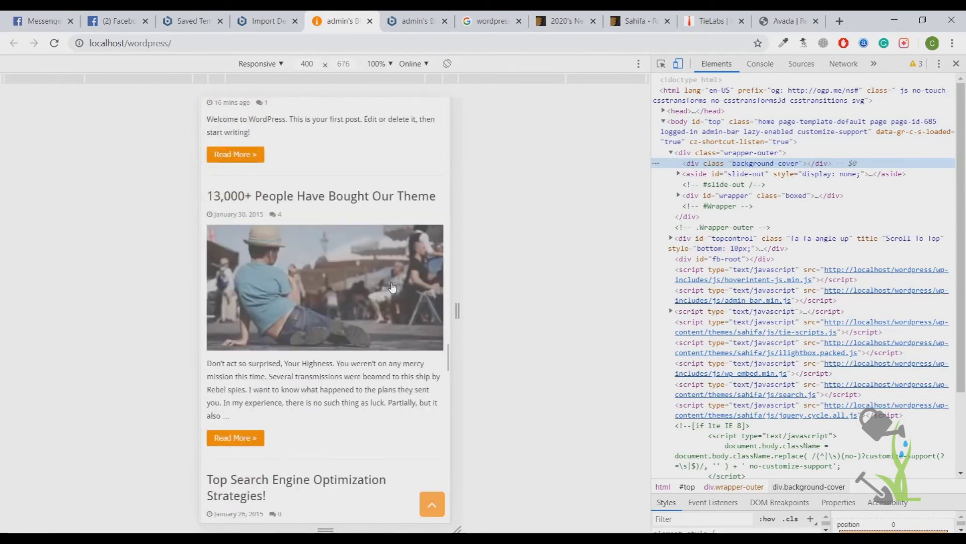
{"action": "scroll", "coordinate": [391, 287], "scroll_direction": "down", "scroll_amount": 5}
{"action": "scroll", "coordinate": [391, 287], "scroll_direction": "down", "scroll_amount": 4}
{"action": "scroll", "coordinate": [391, 288], "scroll_direction": "down", "scroll_amount": 5}
{"action": "scroll", "coordinate": [391, 287], "scroll_direction": "down", "scroll_amount": 5}
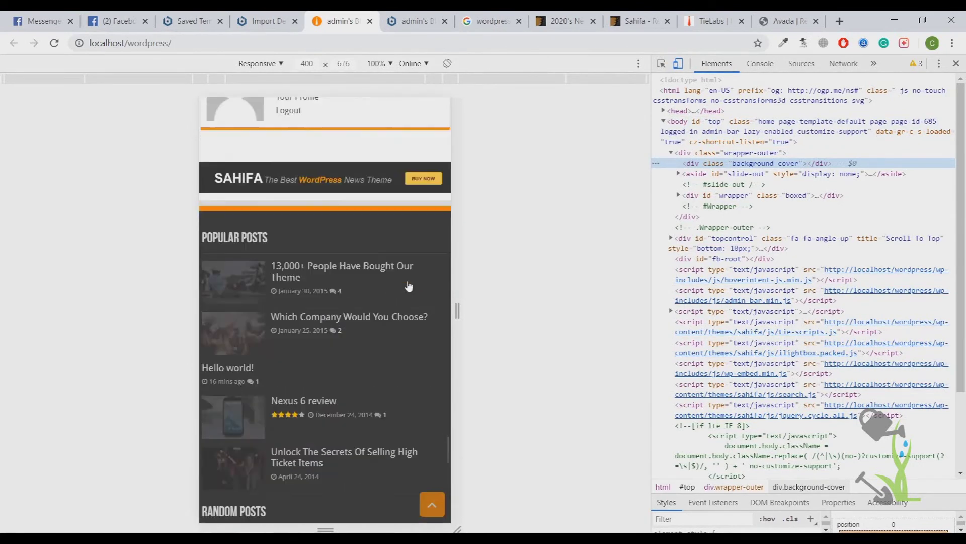
{"action": "scroll", "coordinate": [408, 288], "scroll_direction": "down", "scroll_amount": 3}
{"action": "left_click", "coordinate": [958, 66]}
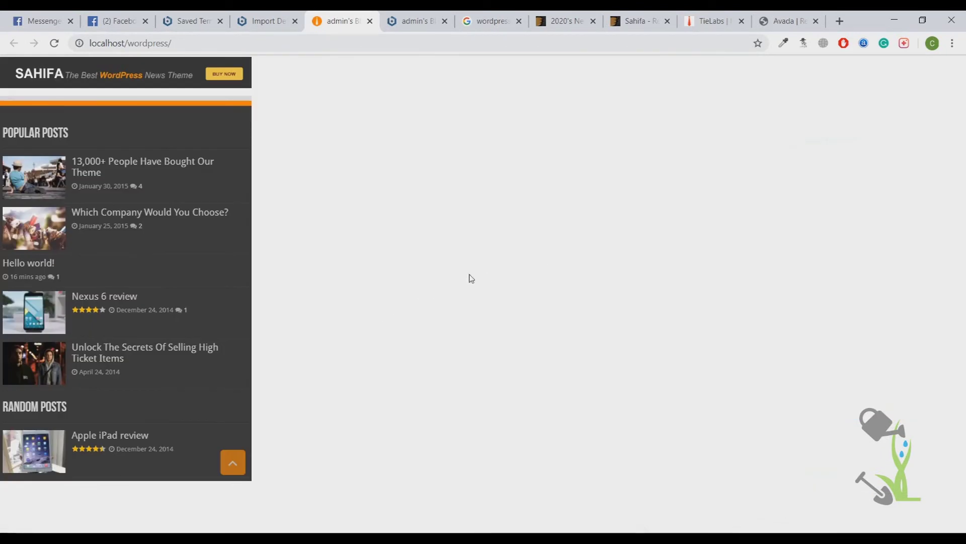
{"action": "scroll", "coordinate": [476, 380], "scroll_direction": "up", "scroll_amount": 5}
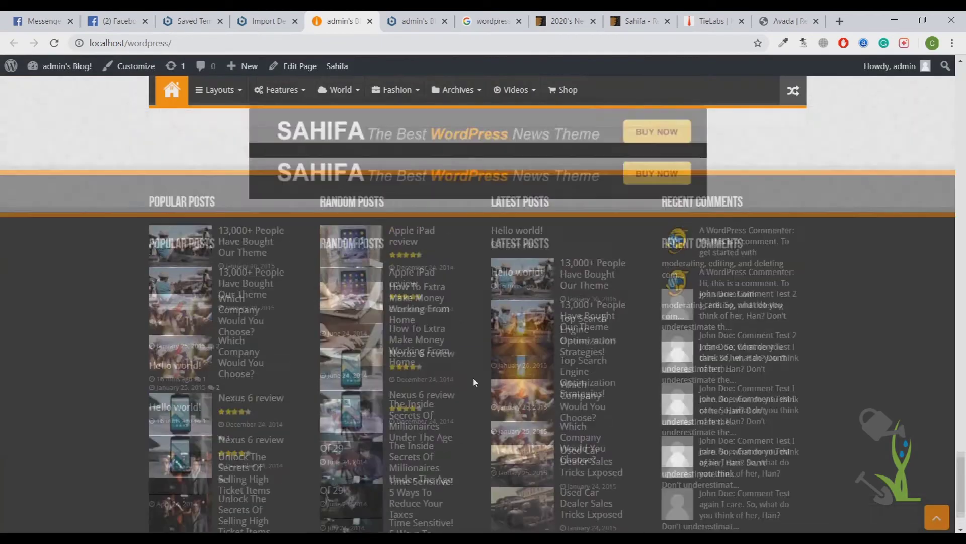
{"action": "scroll", "coordinate": [475, 379], "scroll_direction": "up", "scroll_amount": 3}
{"action": "scroll", "coordinate": [474, 381], "scroll_direction": "up", "scroll_amount": 5}
{"action": "scroll", "coordinate": [474, 382], "scroll_direction": "up", "scroll_amount": 5}
{"action": "scroll", "coordinate": [453, 416], "scroll_direction": "up", "scroll_amount": 3}
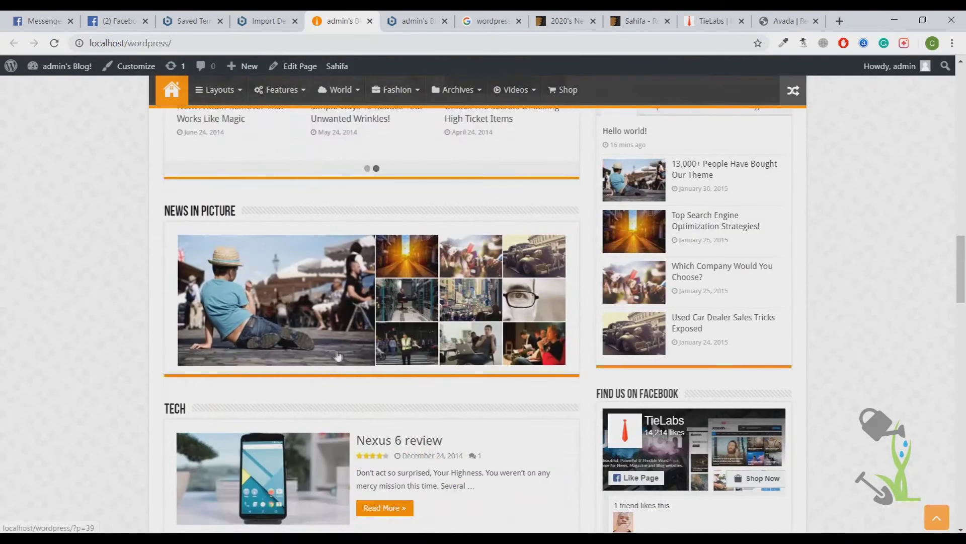
{"action": "scroll", "coordinate": [415, 443], "scroll_direction": "up", "scroll_amount": 5}
{"action": "scroll", "coordinate": [414, 444], "scroll_direction": "up", "scroll_amount": 3}
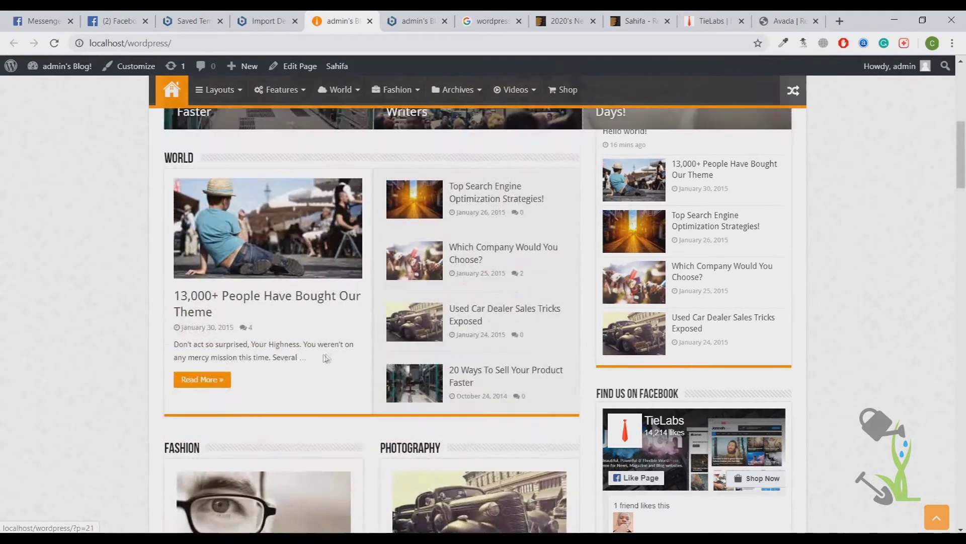
{"action": "scroll", "coordinate": [302, 392], "scroll_direction": "down", "scroll_amount": 3}
{"action": "left_click", "coordinate": [257, 390]}
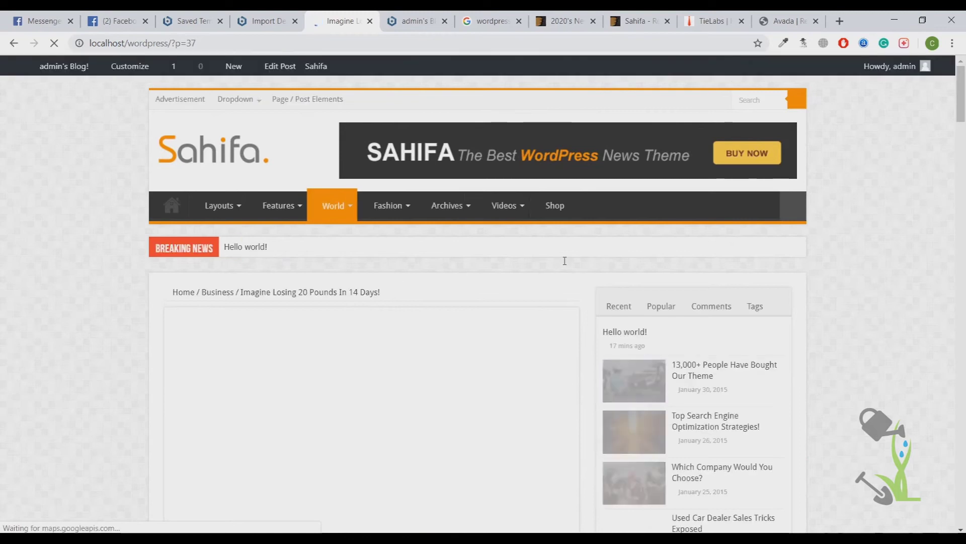
{"action": "scroll", "coordinate": [567, 279], "scroll_direction": "down", "scroll_amount": 5}
{"action": "scroll", "coordinate": [444, 387], "scroll_direction": "up", "scroll_amount": 5}
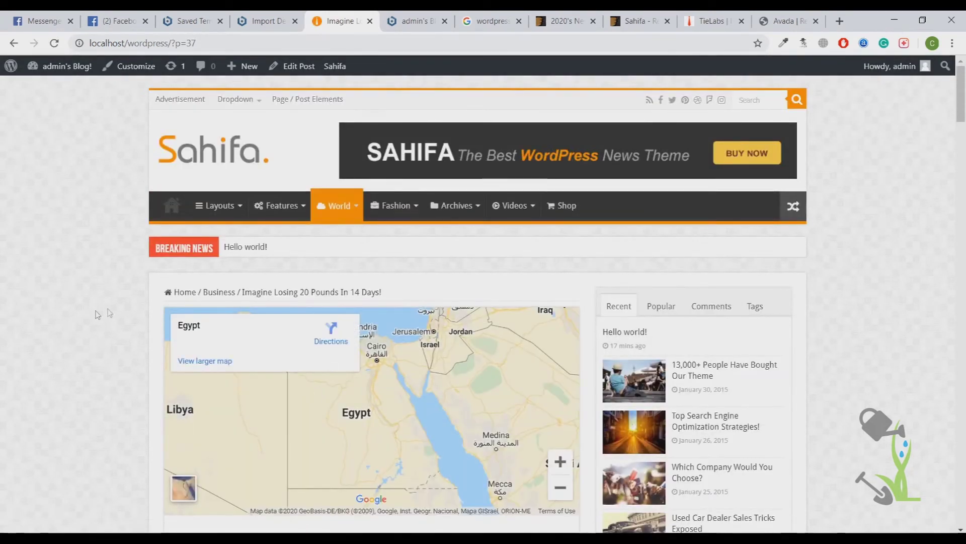
{"action": "scroll", "coordinate": [297, 348], "scroll_direction": "down", "scroll_amount": 3}
{"action": "scroll", "coordinate": [297, 347], "scroll_direction": "down", "scroll_amount": 3}
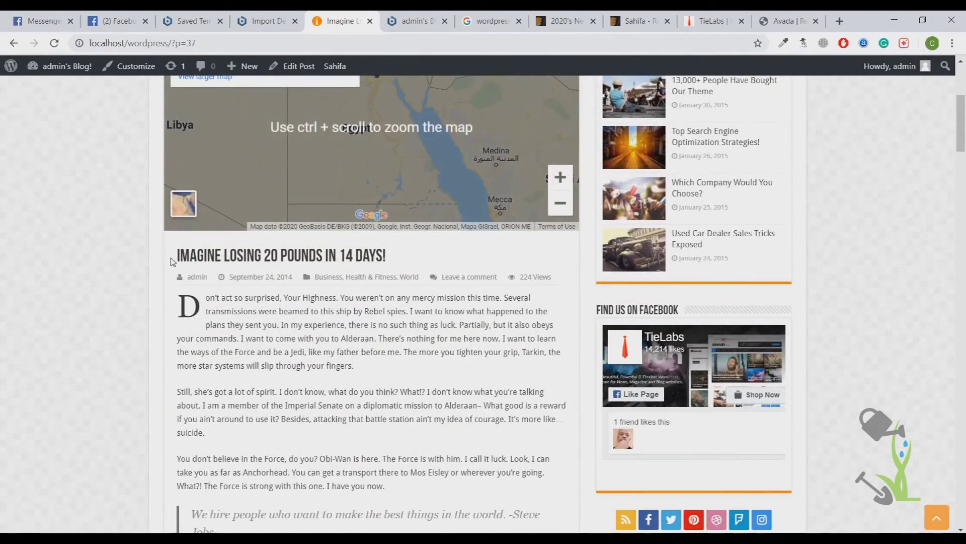
- Highlight the 'Imagine Losing 20 Pounds in 14 Days!' title, then clear the highlight
{"action": "left_click_drag", "start_coordinate": [172, 261], "coordinate": [392, 257]}
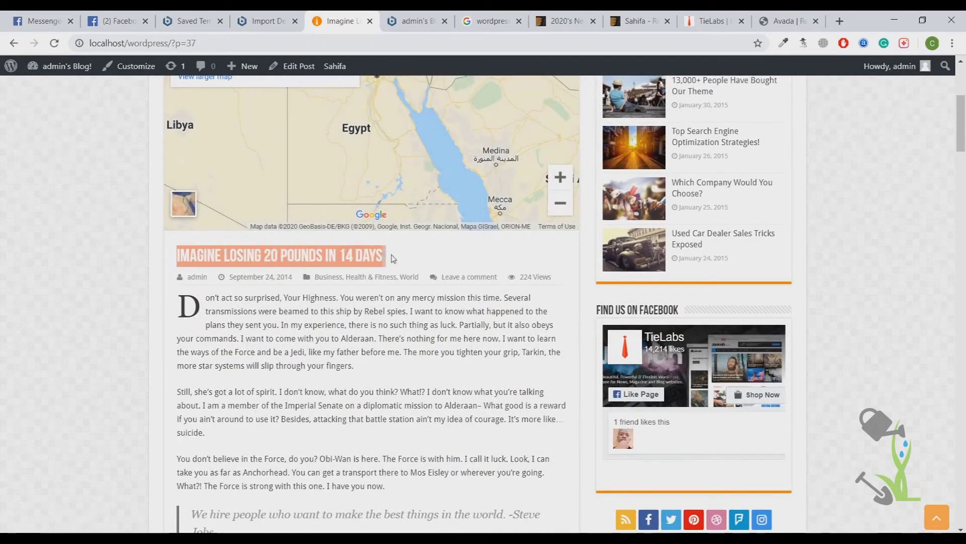
{"action": "left_click", "coordinate": [207, 304]}
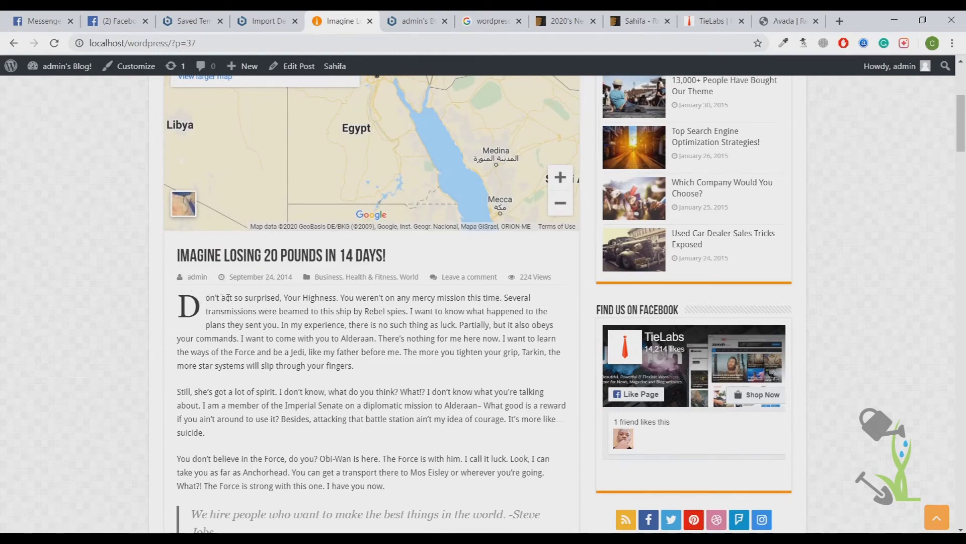
{"action": "scroll", "coordinate": [227, 299], "scroll_direction": "down", "scroll_amount": 8}
{"action": "scroll", "coordinate": [227, 299], "scroll_direction": "down", "scroll_amount": 6}
{"action": "scroll", "coordinate": [302, 302], "scroll_direction": "up", "scroll_amount": 5}
{"action": "scroll", "coordinate": [365, 265], "scroll_direction": "down", "scroll_amount": 4}
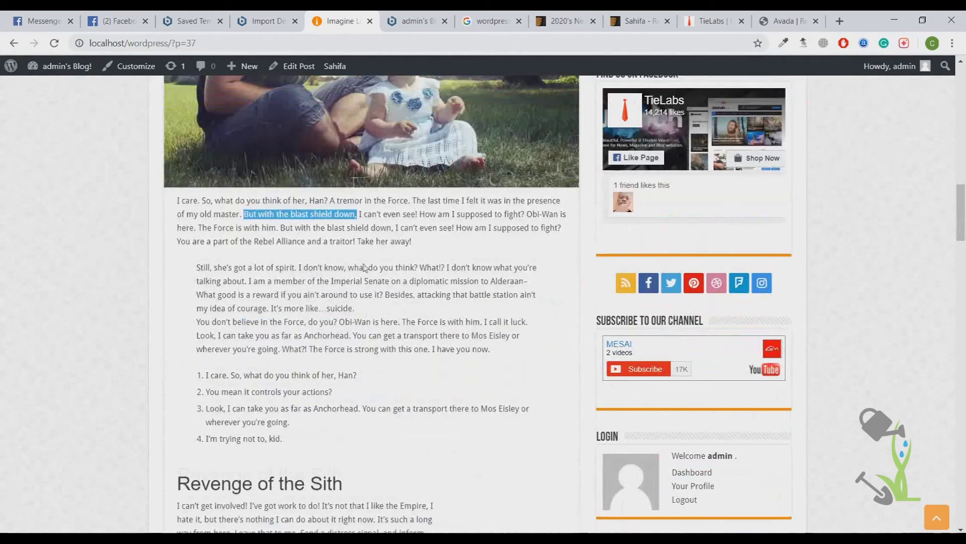
{"action": "scroll", "coordinate": [364, 265], "scroll_direction": "down", "scroll_amount": 6}
{"action": "scroll", "coordinate": [364, 265], "scroll_direction": "down", "scroll_amount": 6}
{"action": "scroll", "coordinate": [378, 265], "scroll_direction": "down", "scroll_amount": 6}
{"action": "scroll", "coordinate": [411, 258], "scroll_direction": "down", "scroll_amount": 5}
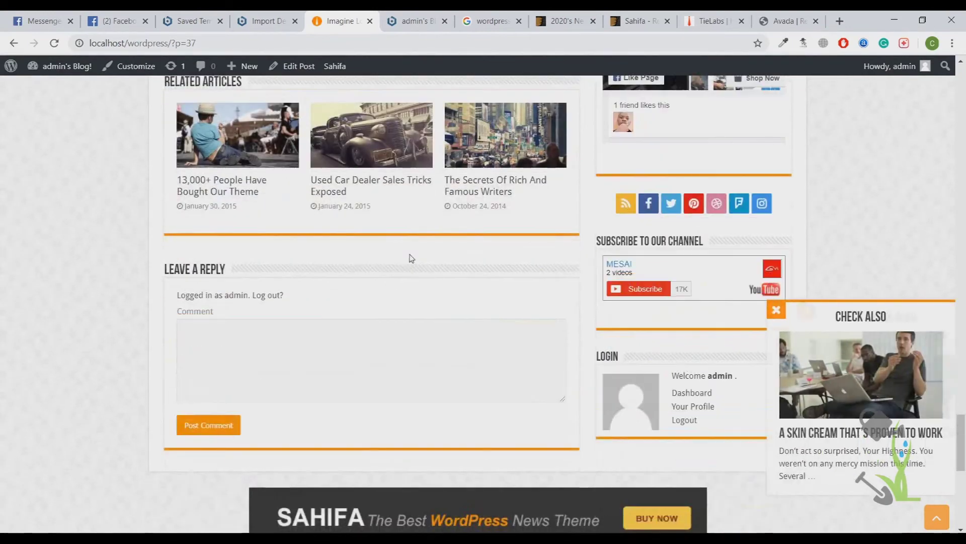
{"action": "scroll", "coordinate": [412, 258], "scroll_direction": "down", "scroll_amount": 6}
{"action": "scroll", "coordinate": [411, 258], "scroll_direction": "up", "scroll_amount": 2}
{"action": "scroll", "coordinate": [423, 258], "scroll_direction": "up", "scroll_amount": 5}
{"action": "scroll", "coordinate": [439, 256], "scroll_direction": "up", "scroll_amount": 2}
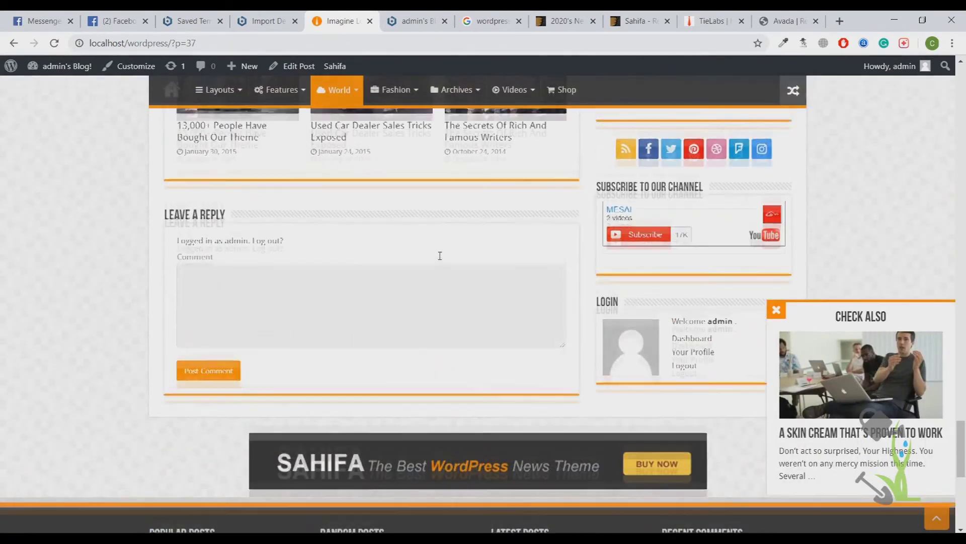
{"action": "scroll", "coordinate": [440, 256], "scroll_direction": "up", "scroll_amount": 5}
{"action": "scroll", "coordinate": [439, 255], "scroll_direction": "up", "scroll_amount": 6}
{"action": "scroll", "coordinate": [439, 255], "scroll_direction": "up", "scroll_amount": 4}
{"action": "scroll", "coordinate": [529, 249], "scroll_direction": "up", "scroll_amount": 3}
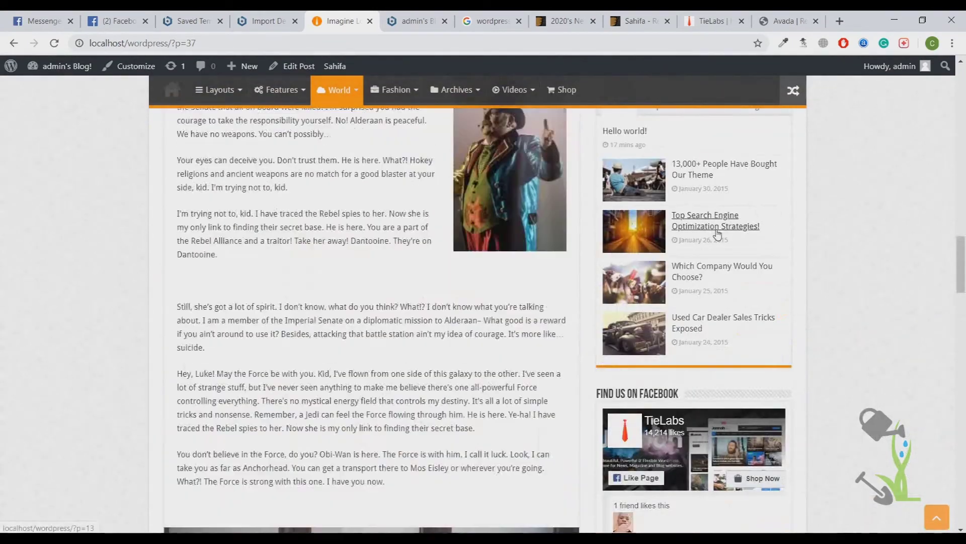
{"action": "scroll", "coordinate": [717, 236], "scroll_direction": "up", "scroll_amount": 5}
{"action": "scroll", "coordinate": [717, 236], "scroll_direction": "up", "scroll_amount": 5}
{"action": "scroll", "coordinate": [718, 236], "scroll_direction": "up", "scroll_amount": 5}
{"action": "scroll", "coordinate": [717, 234], "scroll_direction": "up", "scroll_amount": 5}
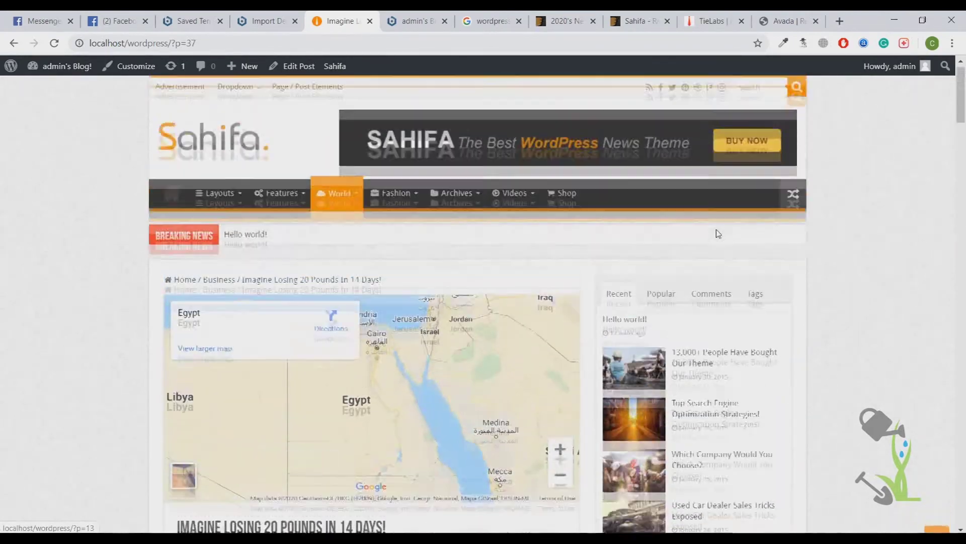
{"action": "scroll", "coordinate": [717, 233], "scroll_direction": "down", "scroll_amount": 5}
{"action": "scroll", "coordinate": [718, 234], "scroll_direction": "down", "scroll_amount": 5}
{"action": "scroll", "coordinate": [717, 233], "scroll_direction": "down", "scroll_amount": 3}
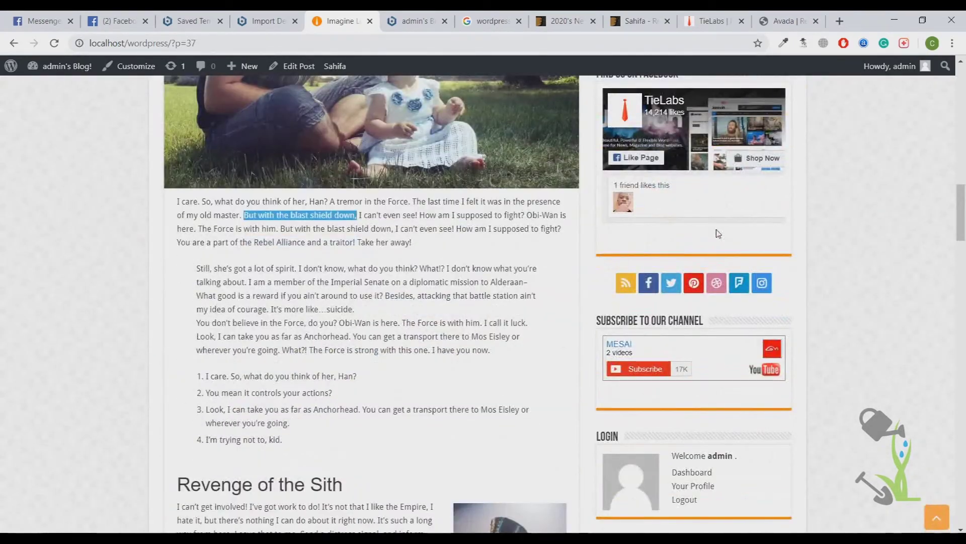
{"action": "scroll", "coordinate": [718, 233], "scroll_direction": "down", "scroll_amount": 6}
{"action": "scroll", "coordinate": [717, 233], "scroll_direction": "down", "scroll_amount": 6}
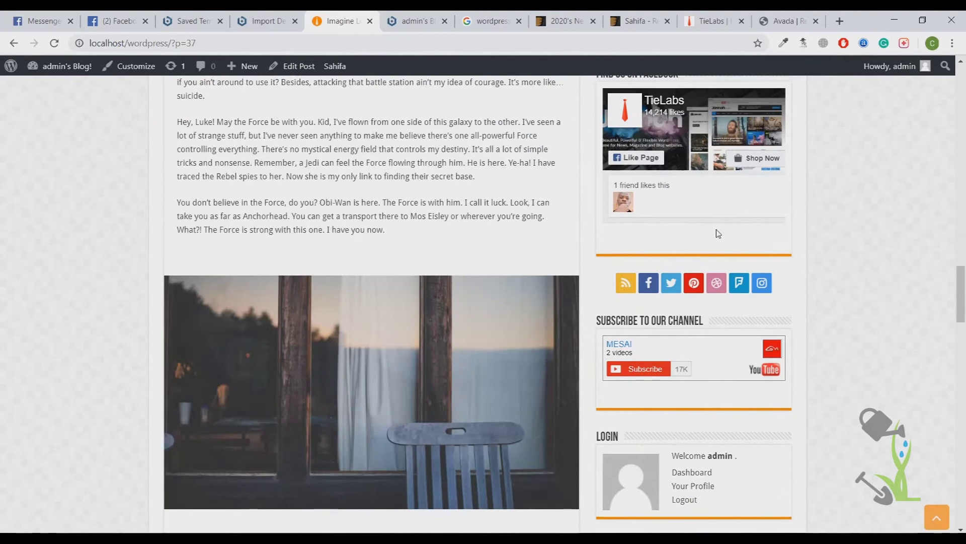
{"action": "scroll", "coordinate": [717, 233], "scroll_direction": "down", "scroll_amount": 5}
{"action": "scroll", "coordinate": [718, 233], "scroll_direction": "down", "scroll_amount": 5}
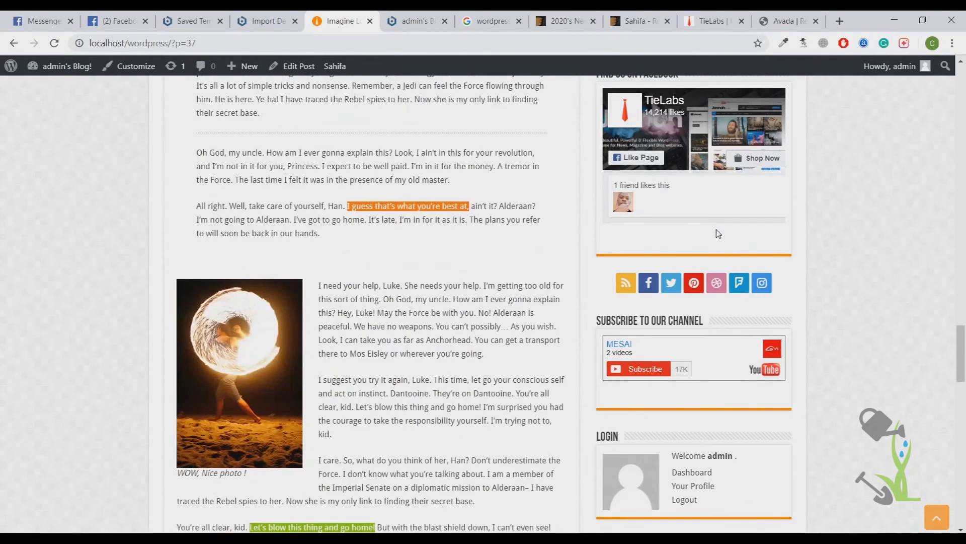
{"action": "scroll", "coordinate": [717, 233], "scroll_direction": "down", "scroll_amount": 6}
{"action": "scroll", "coordinate": [718, 233], "scroll_direction": "down", "scroll_amount": 6}
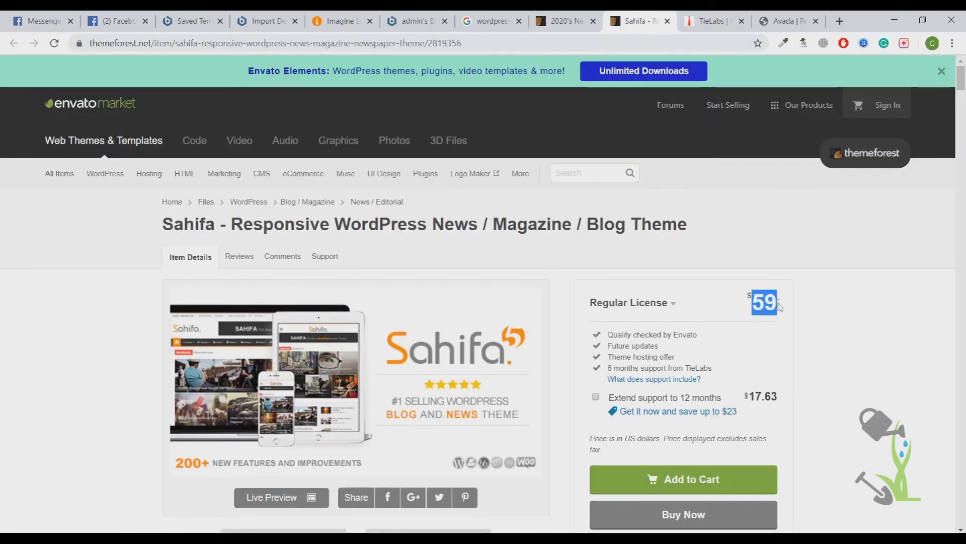
- Point out the $59 Regular License price on the Sahifa item page
{"action": "left_click", "coordinate": [747, 302]}
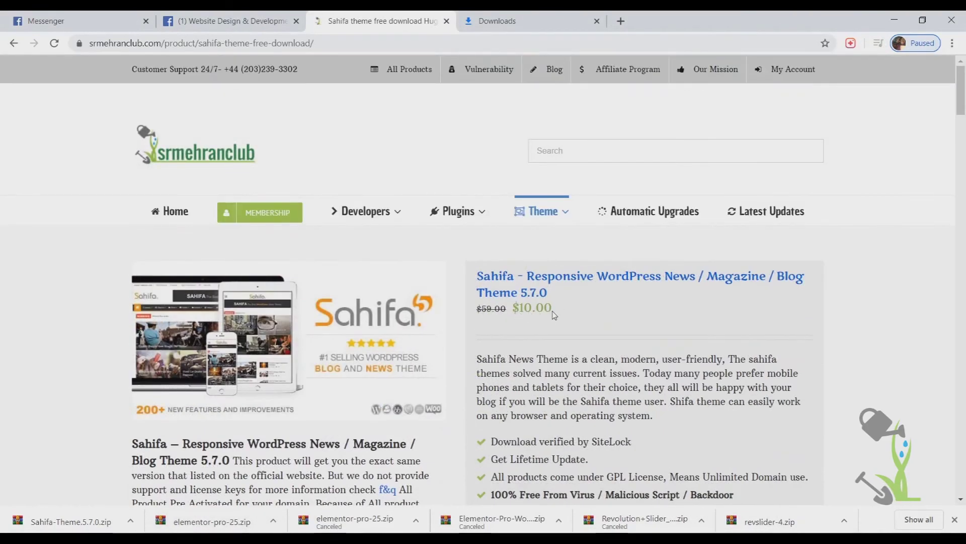
{"action": "scroll", "coordinate": [558, 327], "scroll_direction": "down", "scroll_amount": 2}
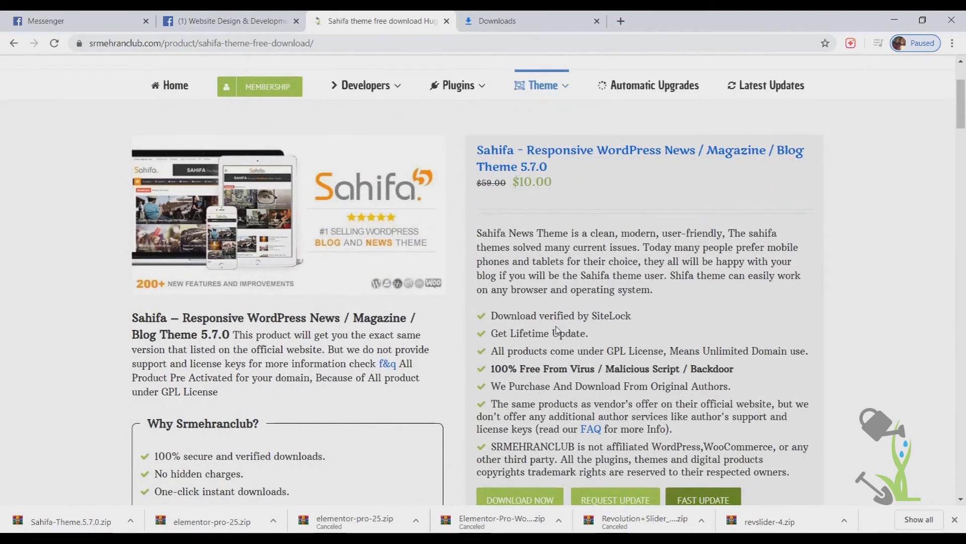
{"action": "scroll", "coordinate": [557, 328], "scroll_direction": "down", "scroll_amount": 3}
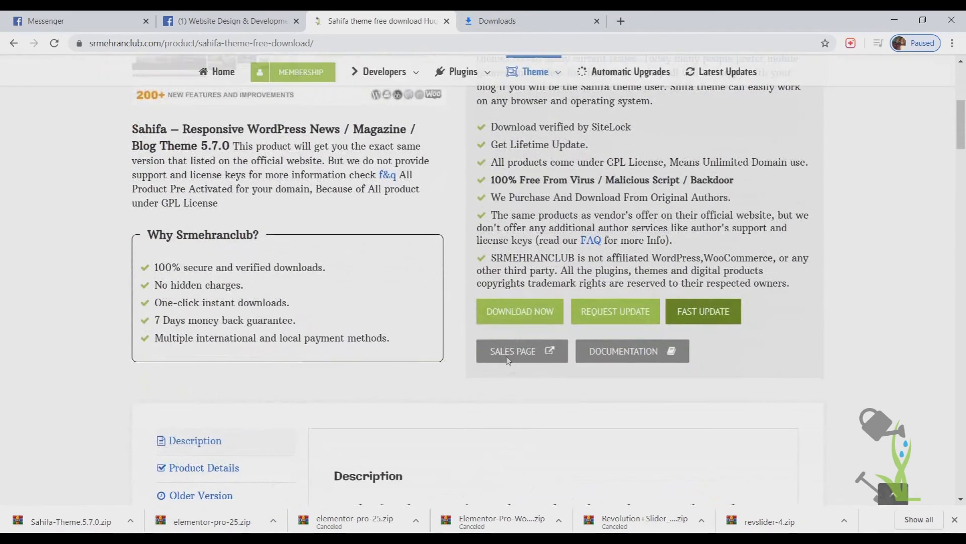
{"action": "scroll", "coordinate": [558, 328], "scroll_direction": "up", "scroll_amount": 5}
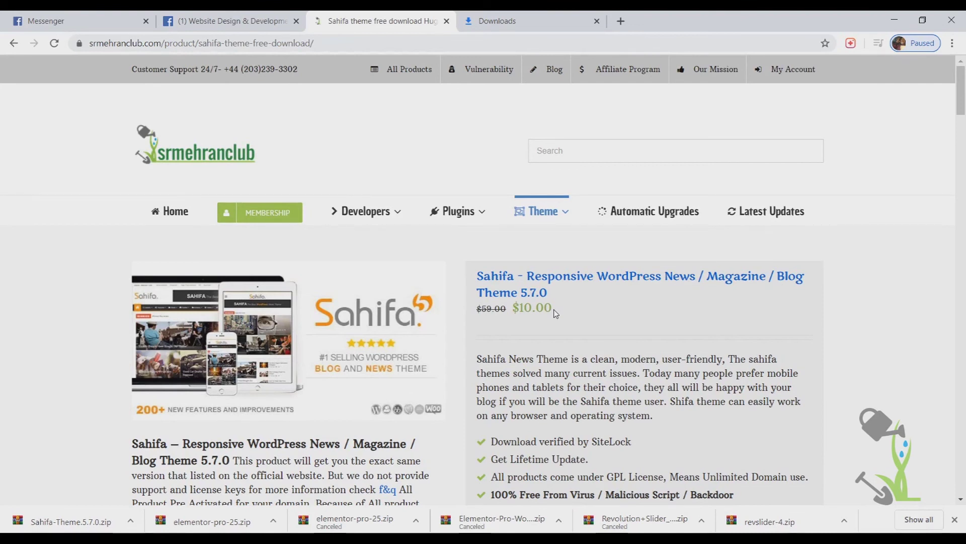
{"action": "scroll", "coordinate": [555, 312], "scroll_direction": "down", "scroll_amount": 3}
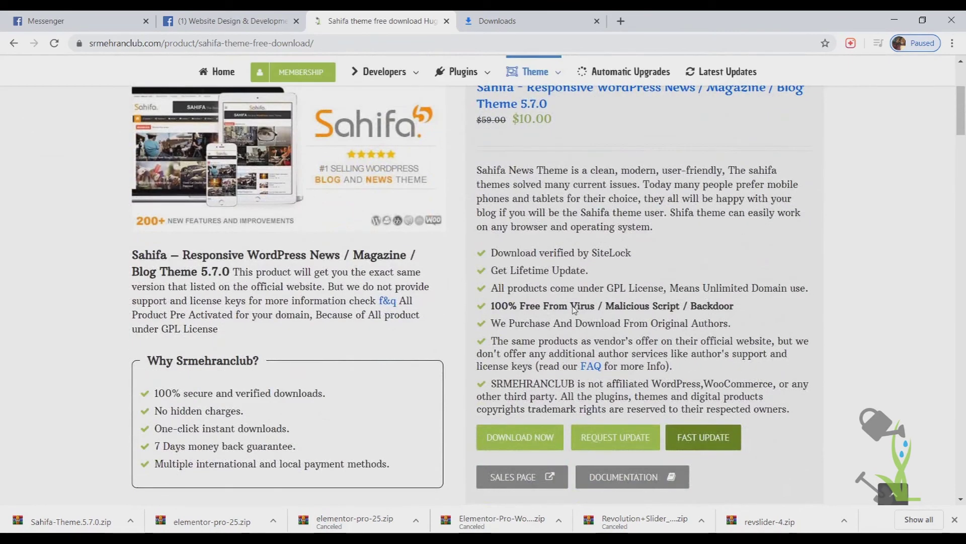
{"action": "scroll", "coordinate": [574, 310], "scroll_direction": "up", "scroll_amount": 3}
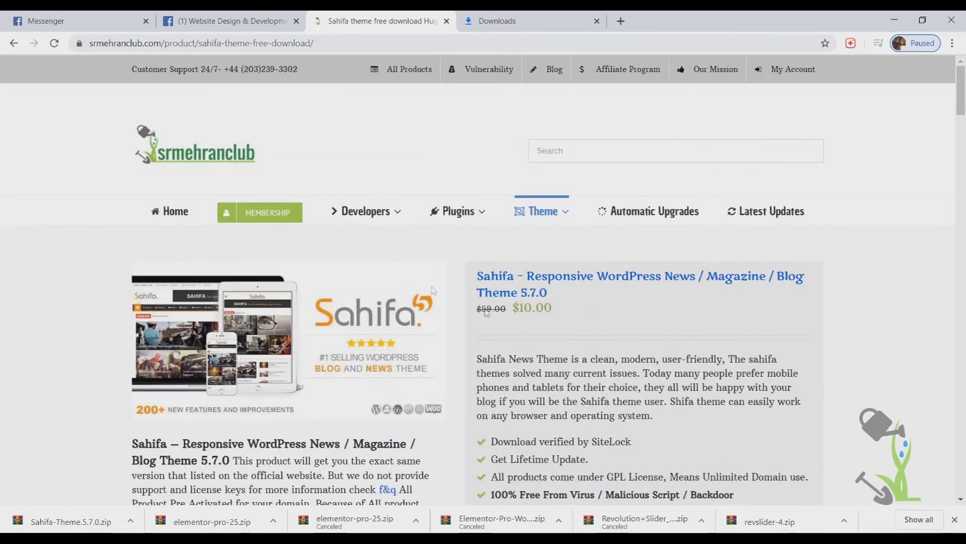
- Go to srmehranclub's MEMBERSHIP page listing the $29, $89 and $59 plans
{"action": "left_click", "coordinate": [270, 215]}
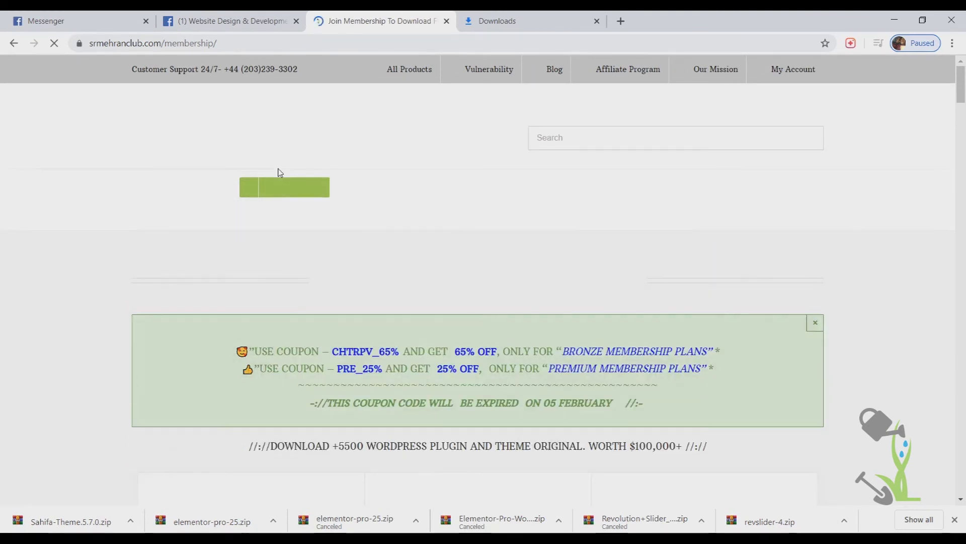
{"action": "scroll", "coordinate": [320, 169], "scroll_direction": "down", "scroll_amount": 1}
{"action": "scroll", "coordinate": [319, 171], "scroll_direction": "down", "scroll_amount": 8}
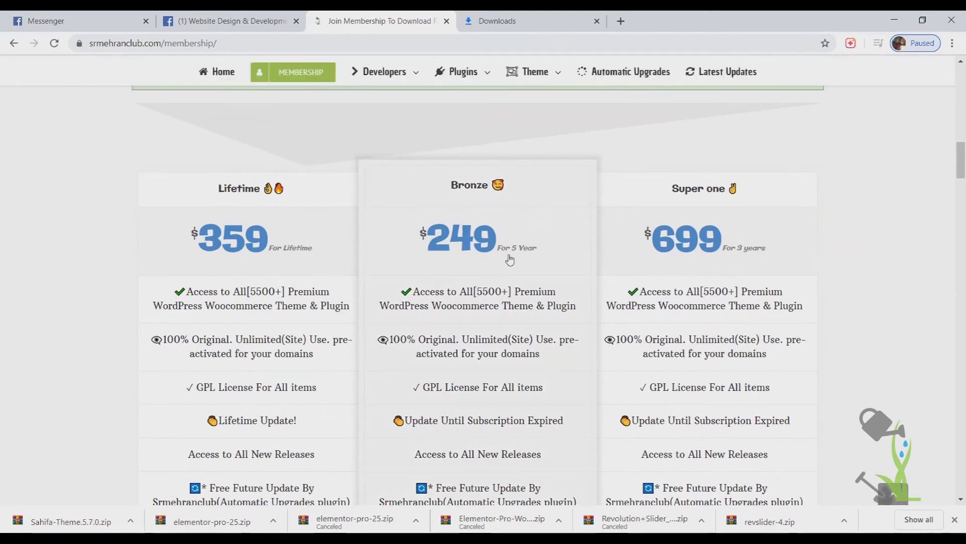
{"action": "scroll", "coordinate": [507, 268], "scroll_direction": "down", "scroll_amount": 3}
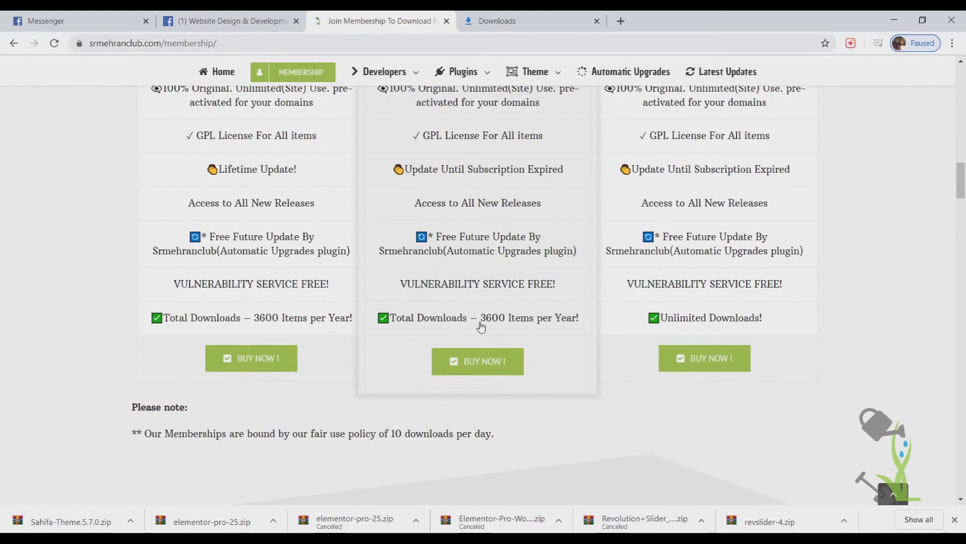
{"action": "scroll", "coordinate": [480, 324], "scroll_direction": "up", "scroll_amount": 5}
{"action": "scroll", "coordinate": [480, 325], "scroll_direction": "up", "scroll_amount": 5}
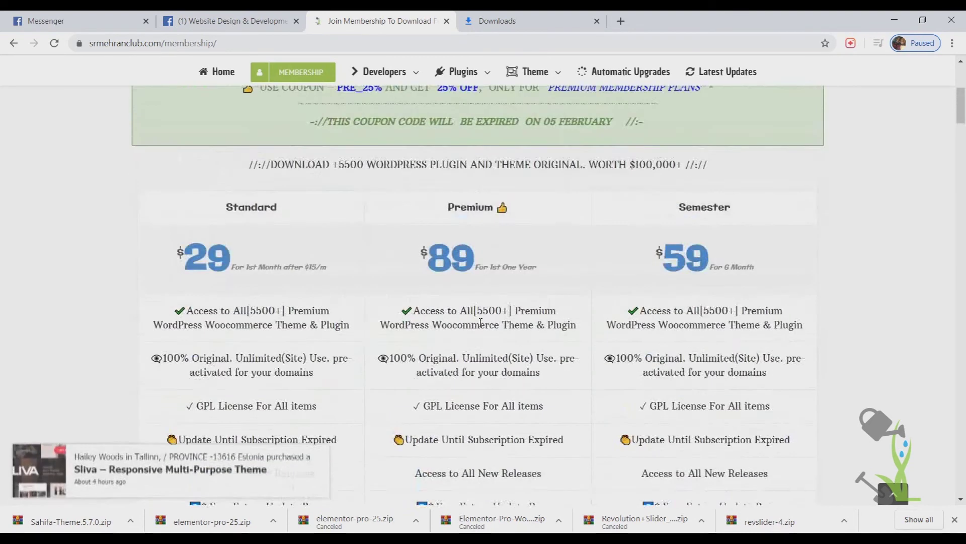
{"action": "scroll", "coordinate": [481, 324], "scroll_direction": "up", "scroll_amount": 5}
{"action": "scroll", "coordinate": [347, 436], "scroll_direction": "down", "scroll_amount": 3}
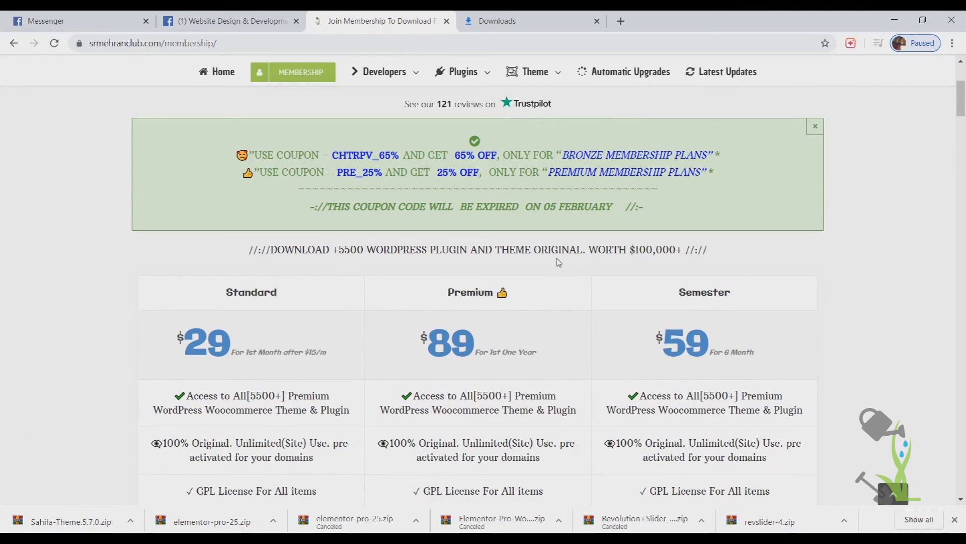
{"action": "scroll", "coordinate": [558, 262], "scroll_direction": "down", "scroll_amount": 5}
{"action": "scroll", "coordinate": [558, 262], "scroll_direction": "down", "scroll_amount": 5}
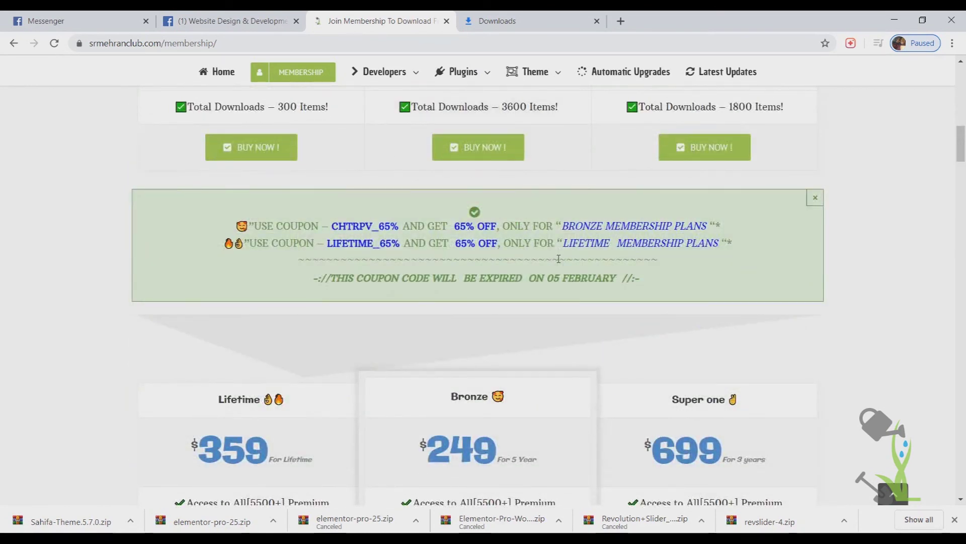
{"action": "scroll", "coordinate": [558, 259], "scroll_direction": "down", "scroll_amount": 3}
{"action": "scroll", "coordinate": [484, 302], "scroll_direction": "down", "scroll_amount": 5}
{"action": "scroll", "coordinate": [411, 312], "scroll_direction": "up", "scroll_amount": 15}
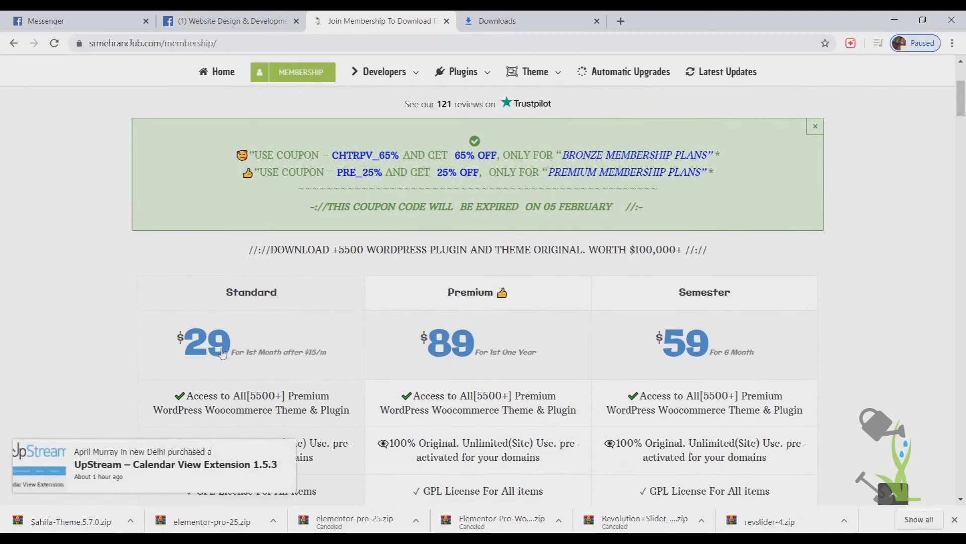
{"action": "scroll", "coordinate": [250, 356], "scroll_direction": "down", "scroll_amount": 3}
{"action": "scroll", "coordinate": [250, 355], "scroll_direction": "down", "scroll_amount": 3}
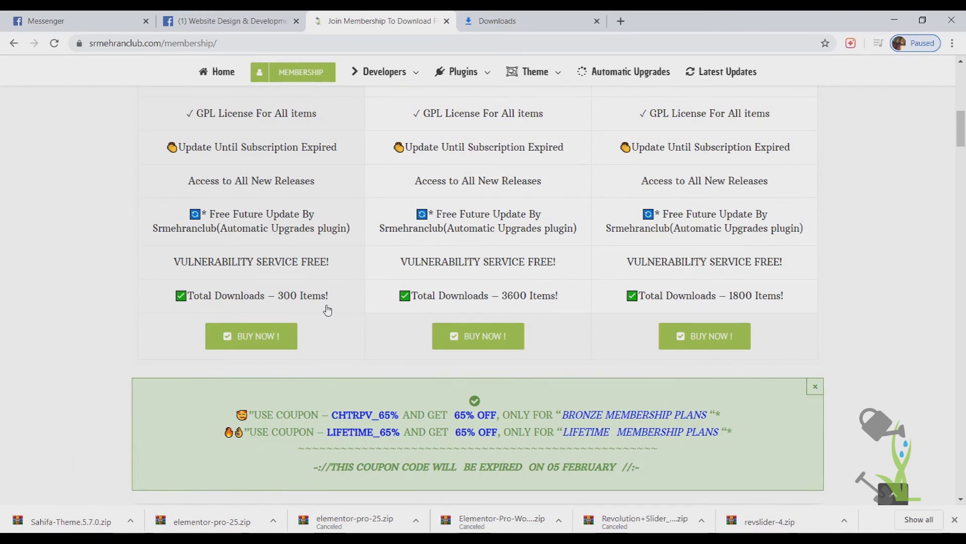
{"action": "scroll", "coordinate": [327, 309], "scroll_direction": "up", "scroll_amount": 5}
{"action": "scroll", "coordinate": [326, 309], "scroll_direction": "up", "scroll_amount": 5}
{"action": "scroll", "coordinate": [327, 309], "scroll_direction": "up", "scroll_amount": 5}
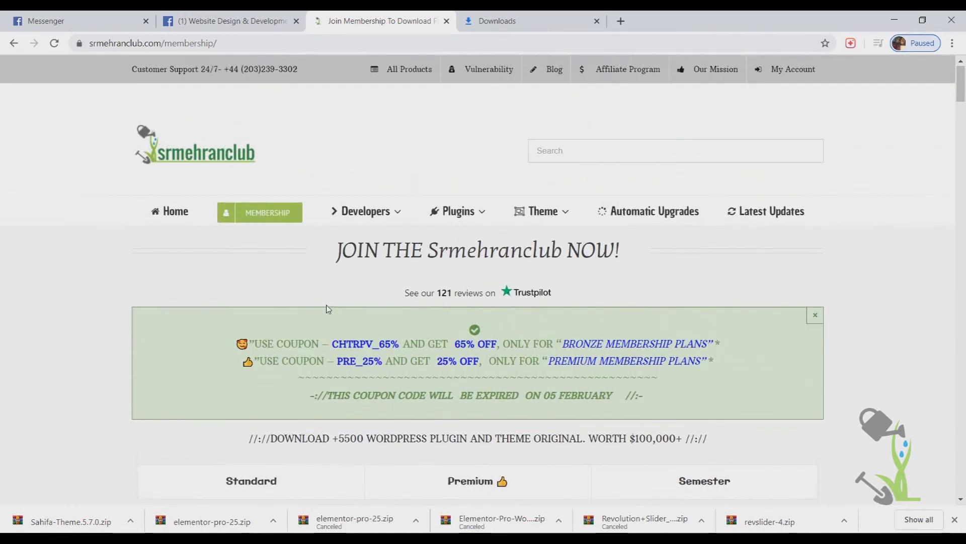
{"action": "scroll", "coordinate": [770, 136], "scroll_direction": "down", "scroll_amount": 3}
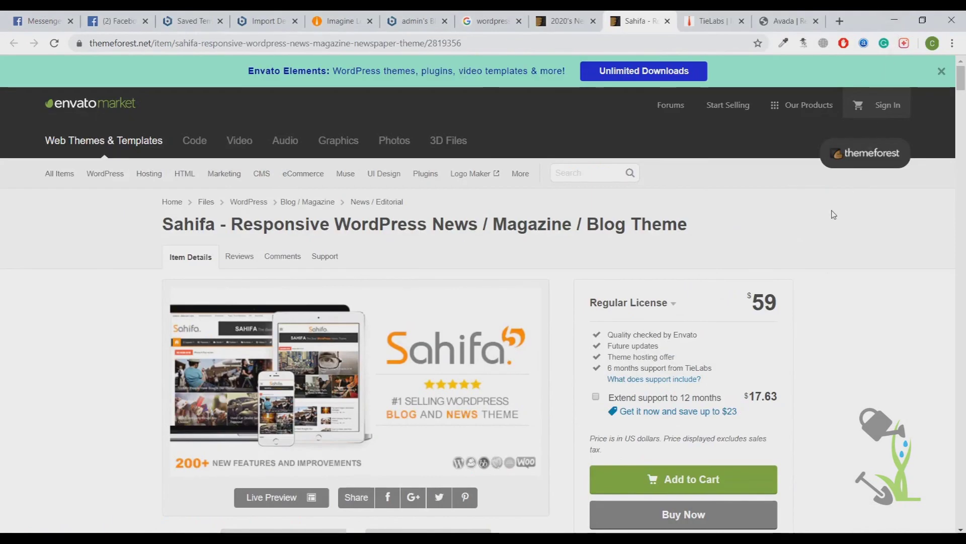
{"action": "scroll", "coordinate": [833, 215], "scroll_direction": "down", "scroll_amount": 5}
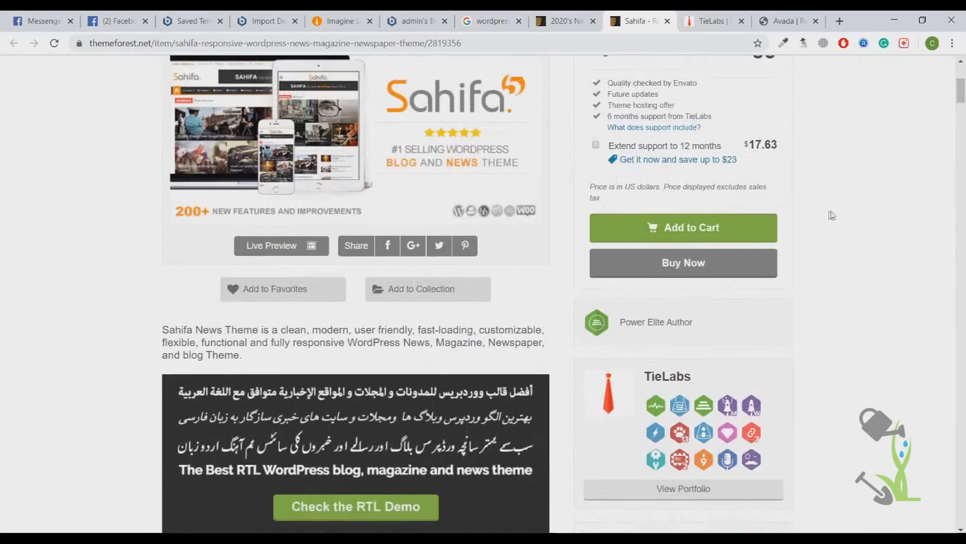